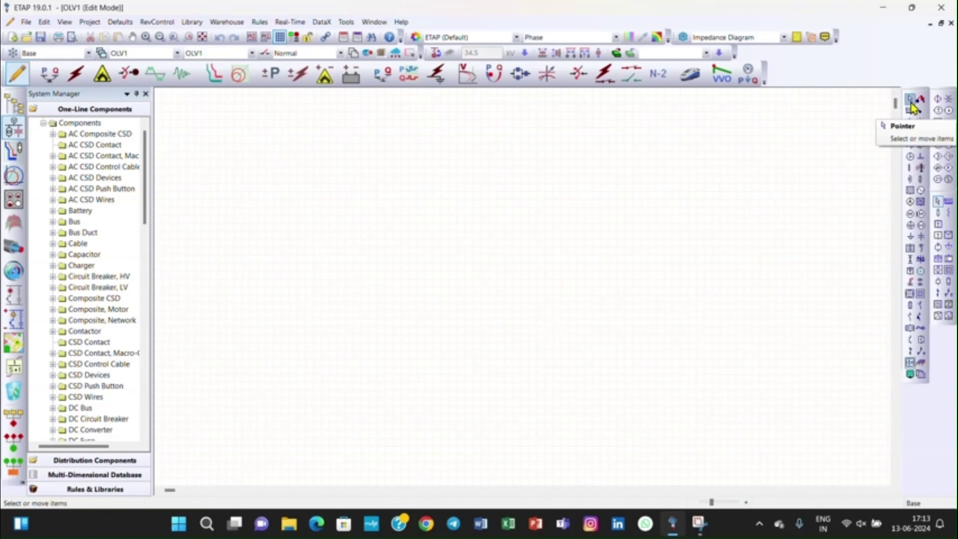
Place utility grid U1 at the top and a Bus1 stretched out beneath it.
click(910, 190)
click(513, 126)
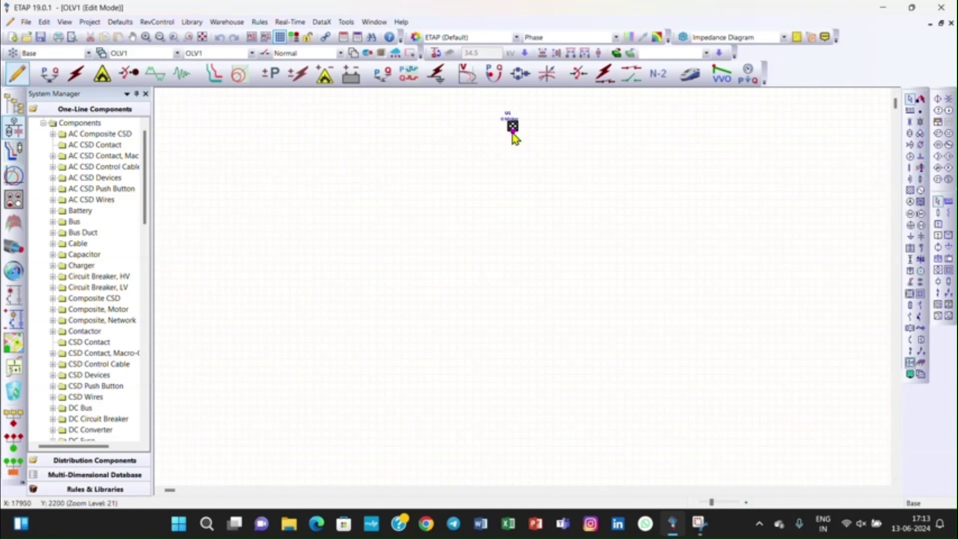
click(910, 110)
click(466, 199)
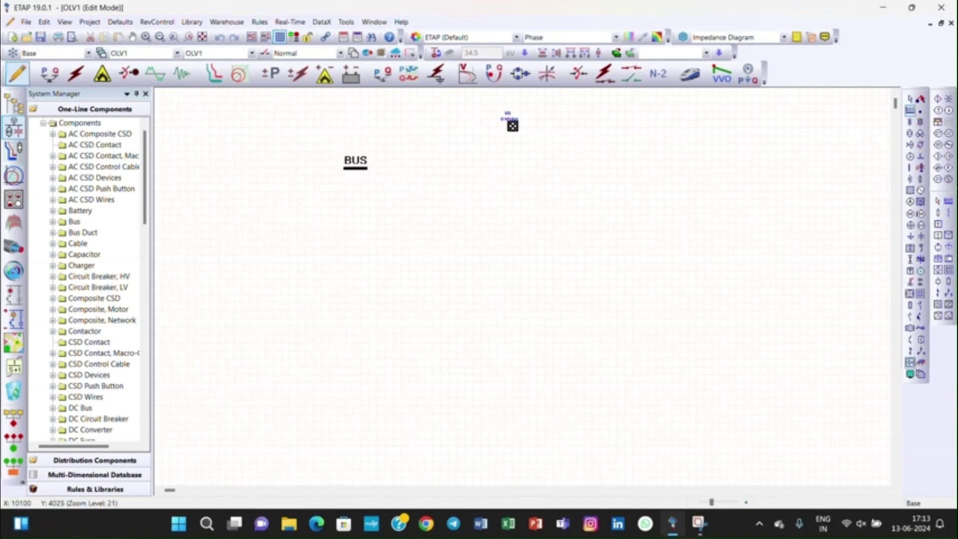
click(355, 166)
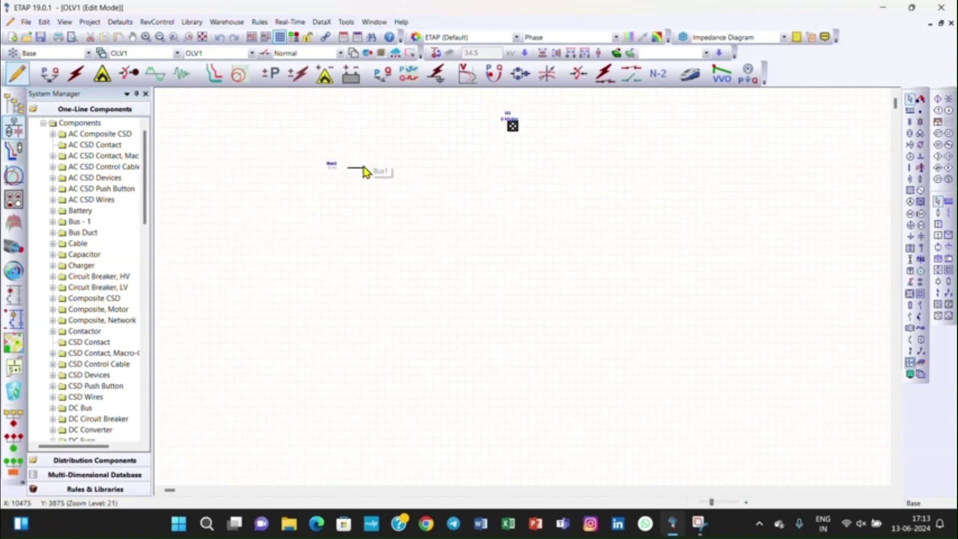
click(363, 170)
drag(366, 168, 722, 169)
click(677, 205)
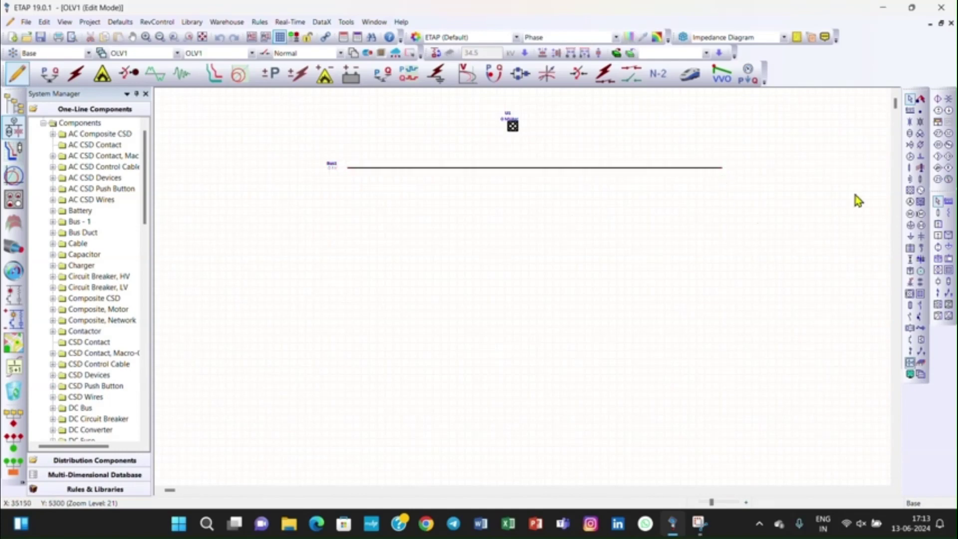
Add transformer T1 below Bus1 and connect both U1 and T1 to Bus1.
click(909, 133)
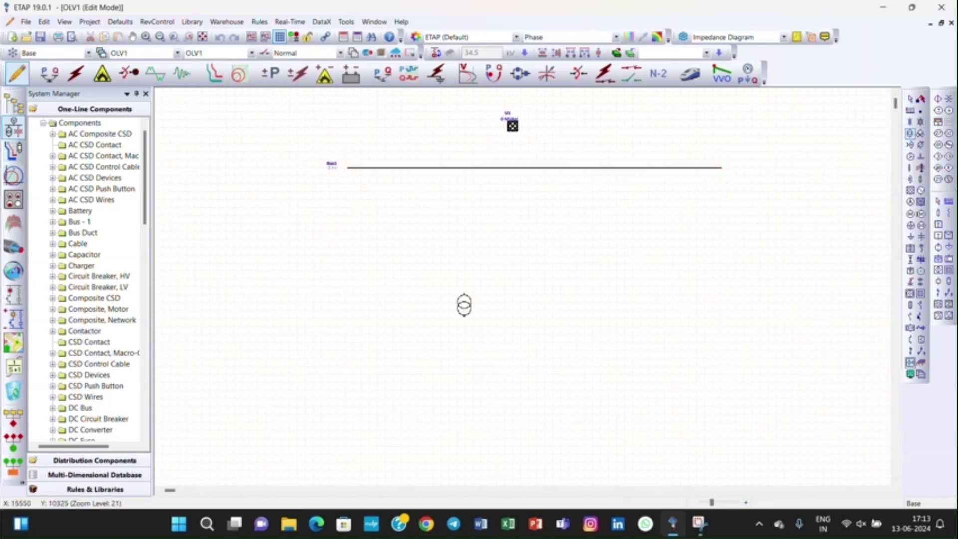
click(409, 203)
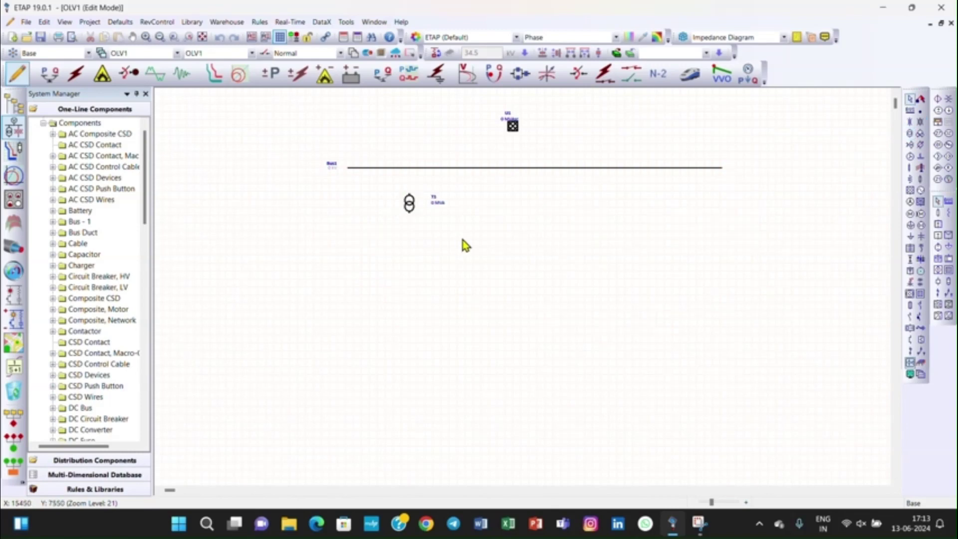
drag(514, 132, 516, 166)
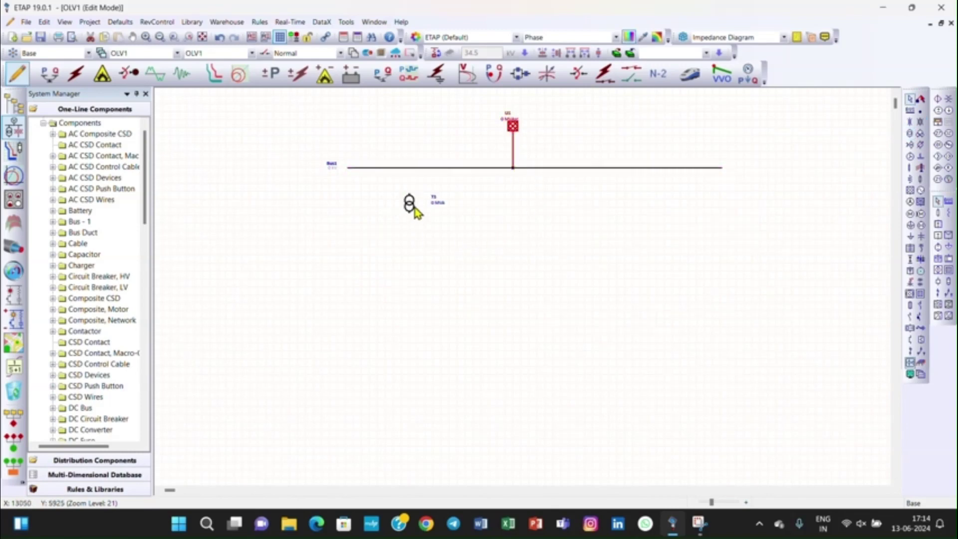
drag(417, 180, 409, 168)
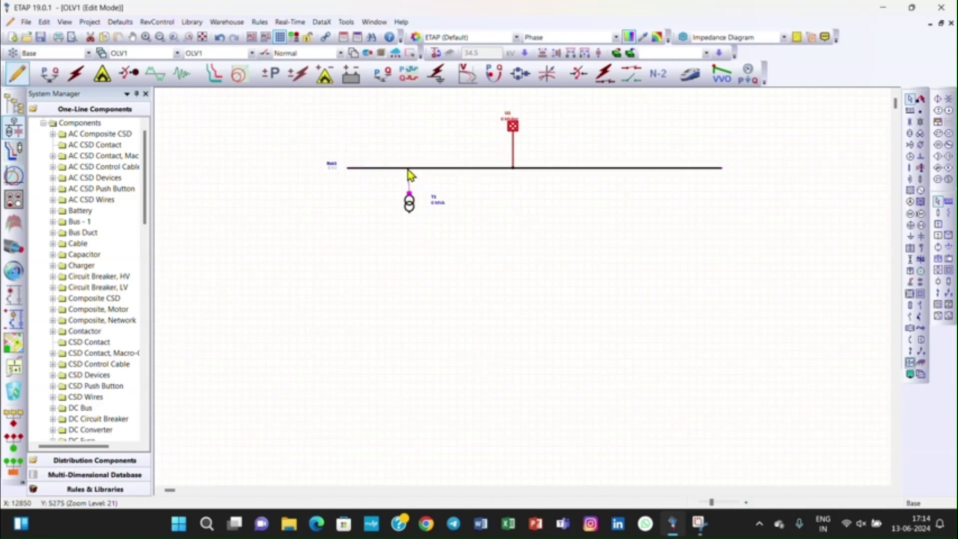
click(434, 254)
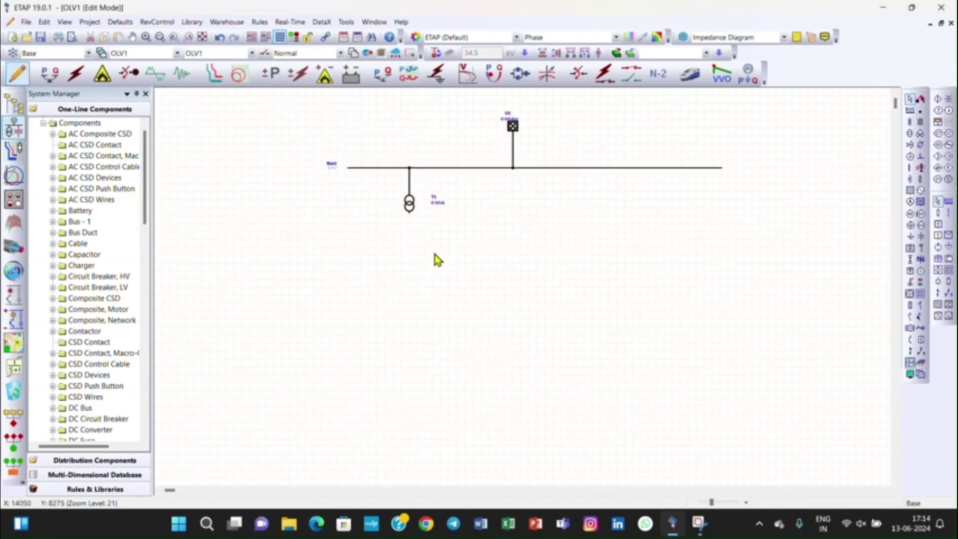
Place high-voltage breaker CB1 under T1 and connect it to the transformer.
click(911, 317)
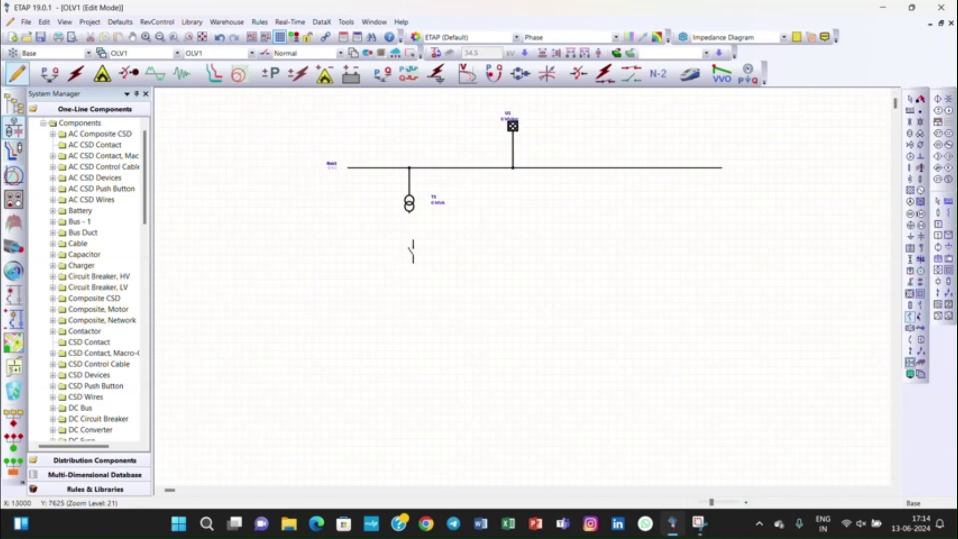
click(409, 247)
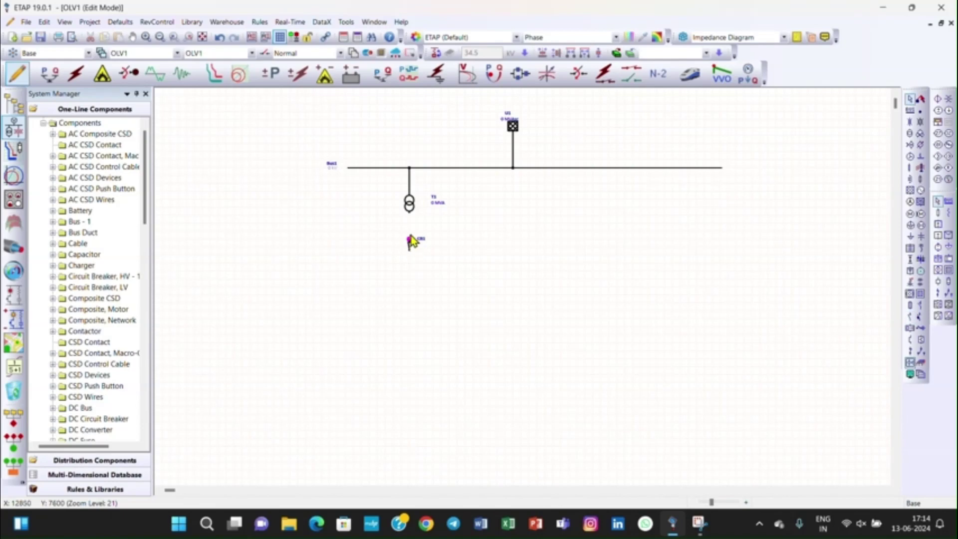
click(410, 223)
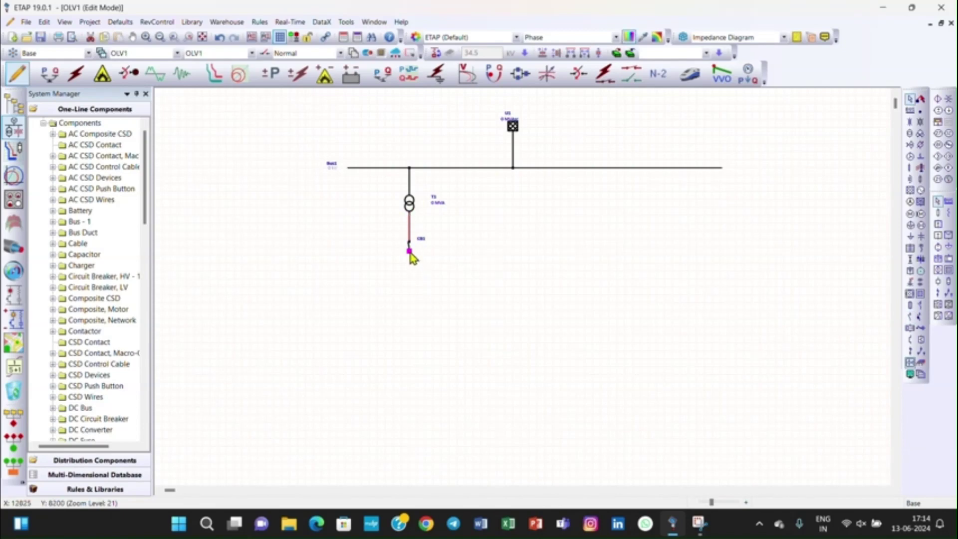
Switch CB1 to the small square breaker symbol.
right_click(409, 243)
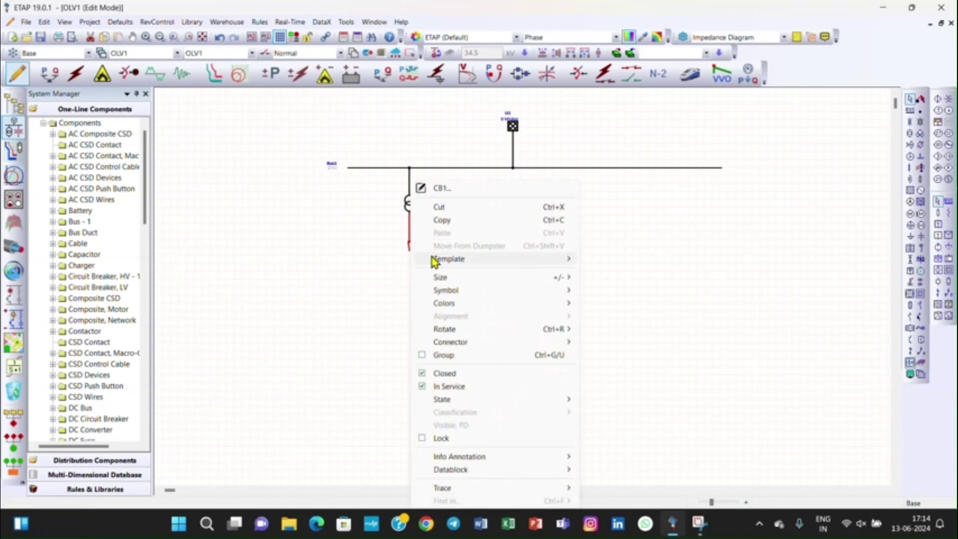
mouse_move(530, 293)
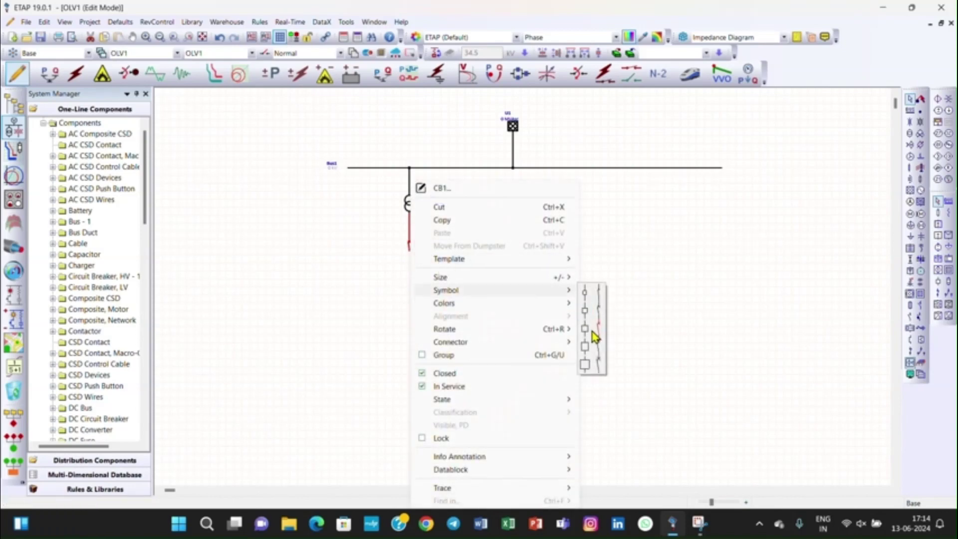
click(584, 345)
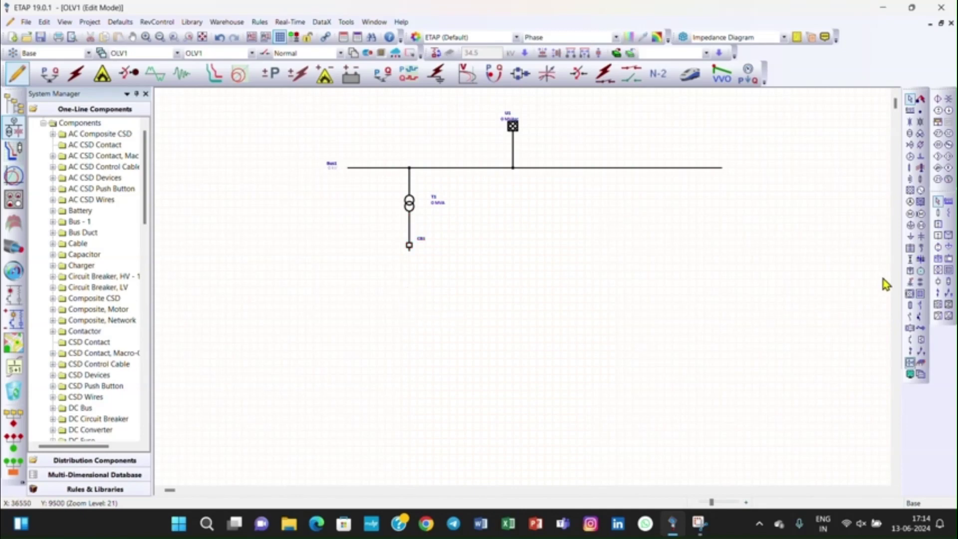
Place a lengthened Bus2 below CB1 and connect CB1's lower end to it.
click(909, 111)
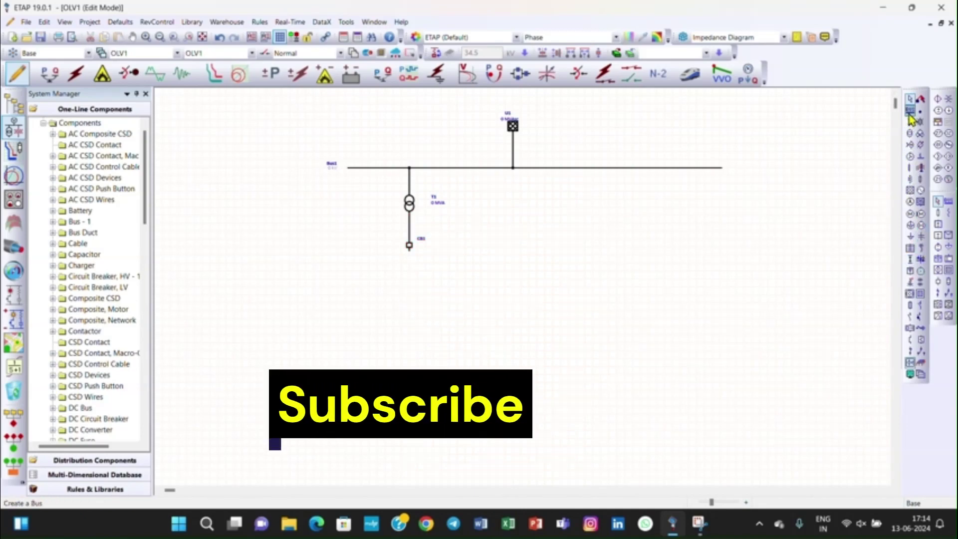
click(337, 295)
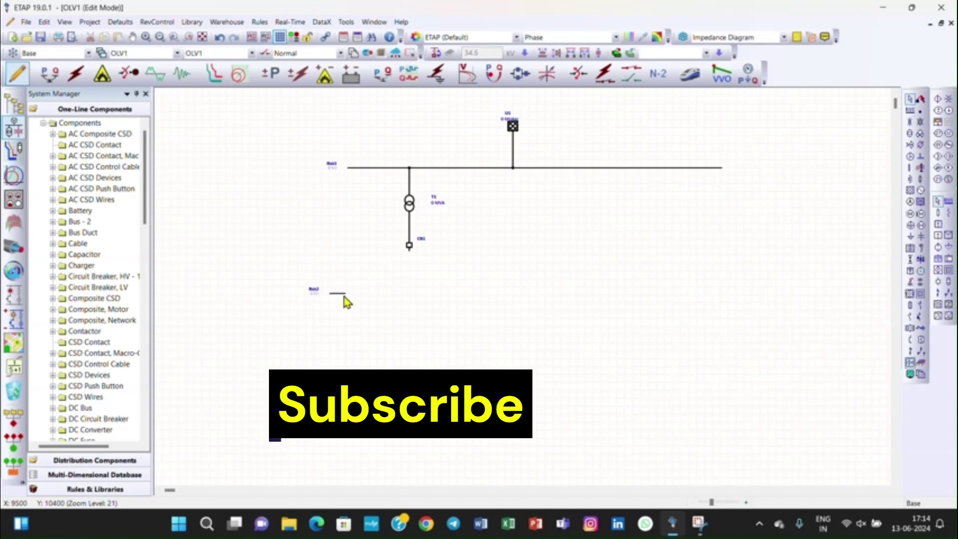
click(344, 295)
drag(345, 293, 514, 293)
click(444, 343)
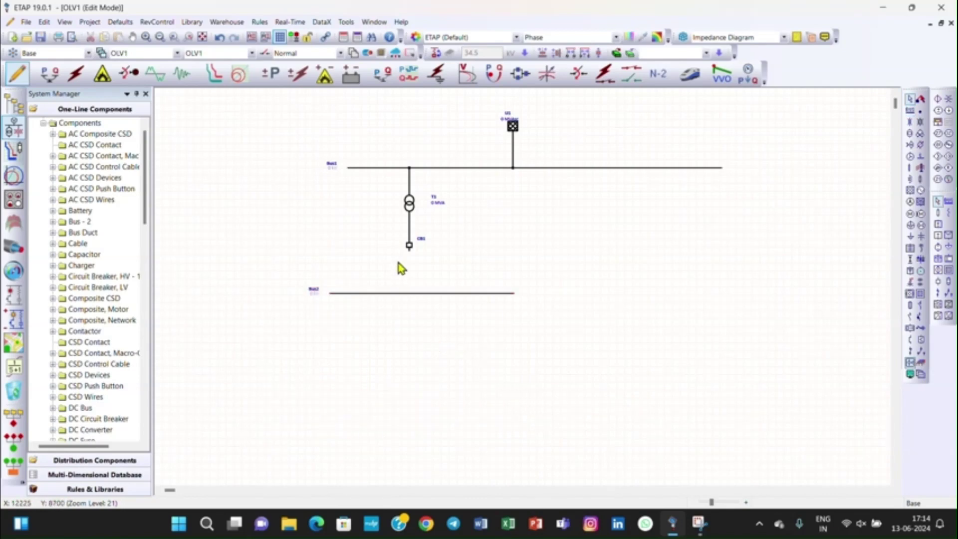
drag(409, 251, 410, 298)
click(405, 325)
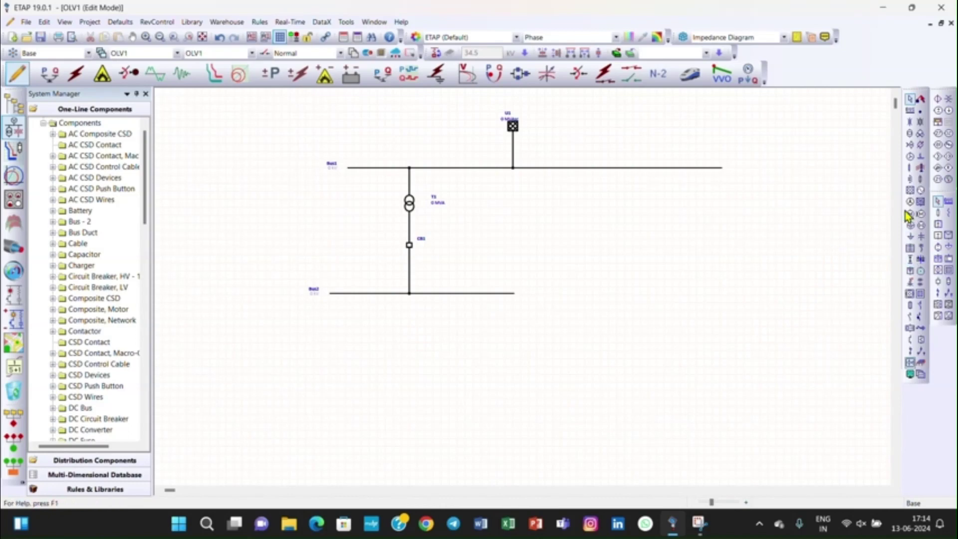
Add a lumped load under Bus2's left end, connected to Bus2.
click(912, 227)
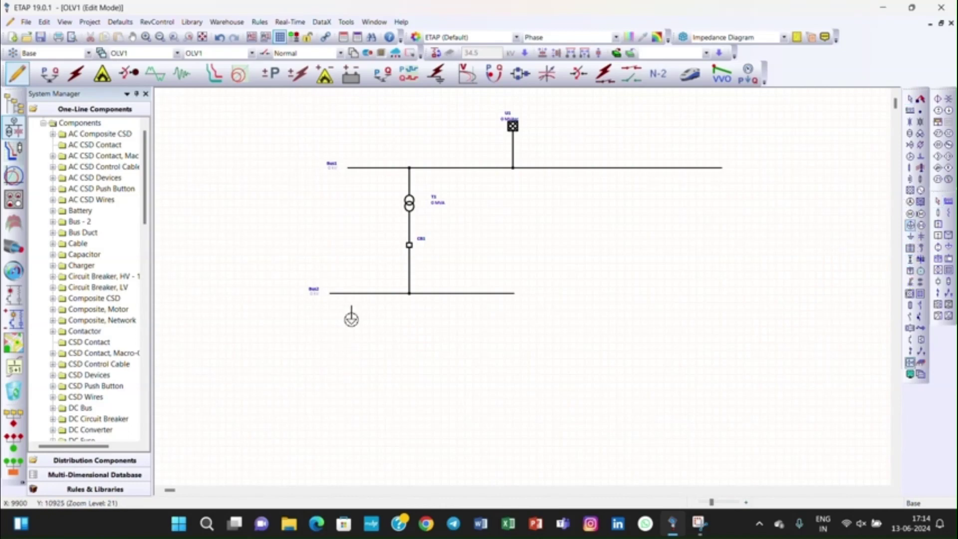
click(340, 324)
drag(341, 320, 342, 294)
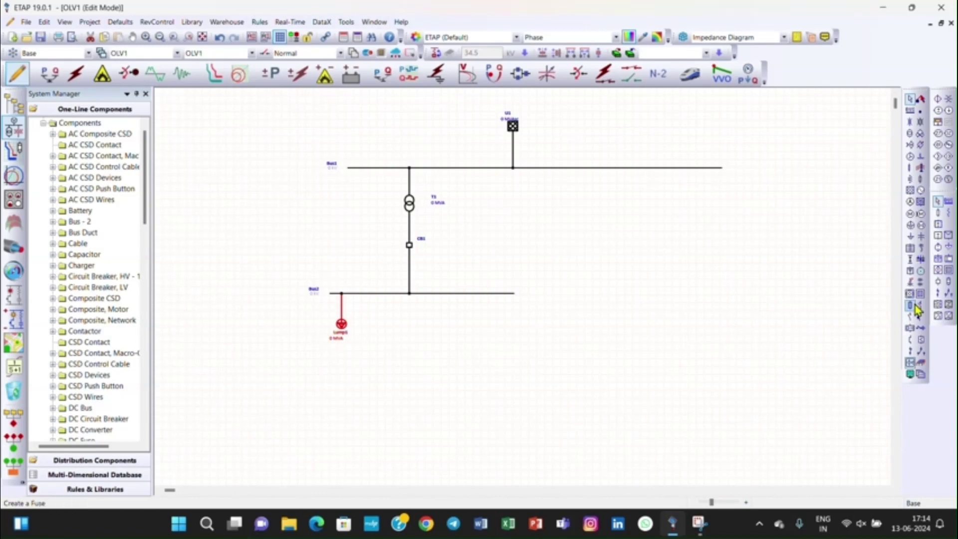
Add transformer T2 below Bus2, connected up to the bus.
click(909, 134)
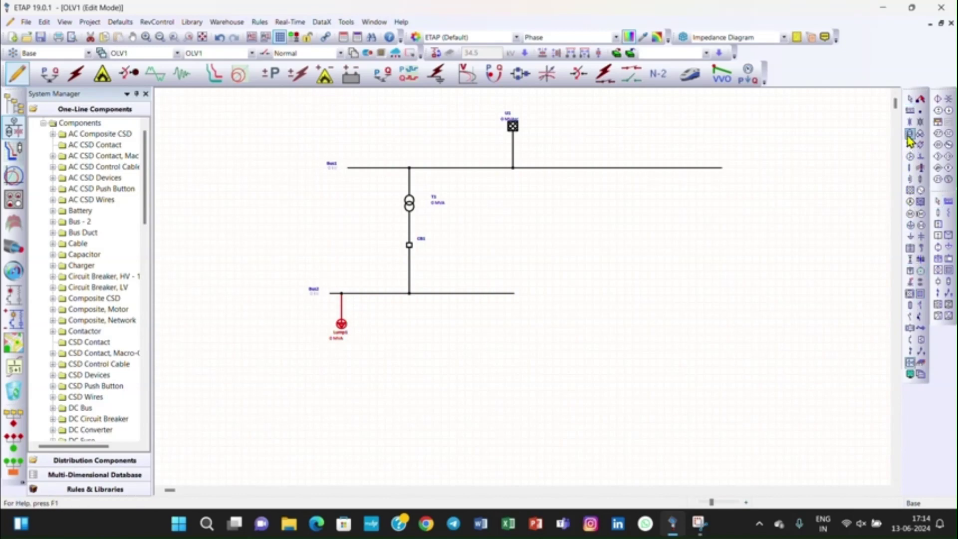
click(408, 338)
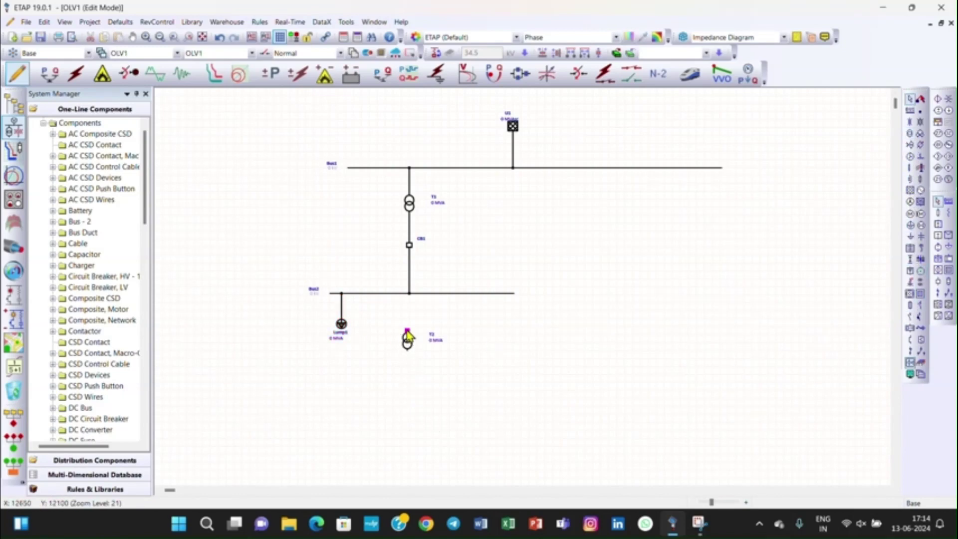
drag(408, 333, 409, 294)
drag(410, 349, 410, 349)
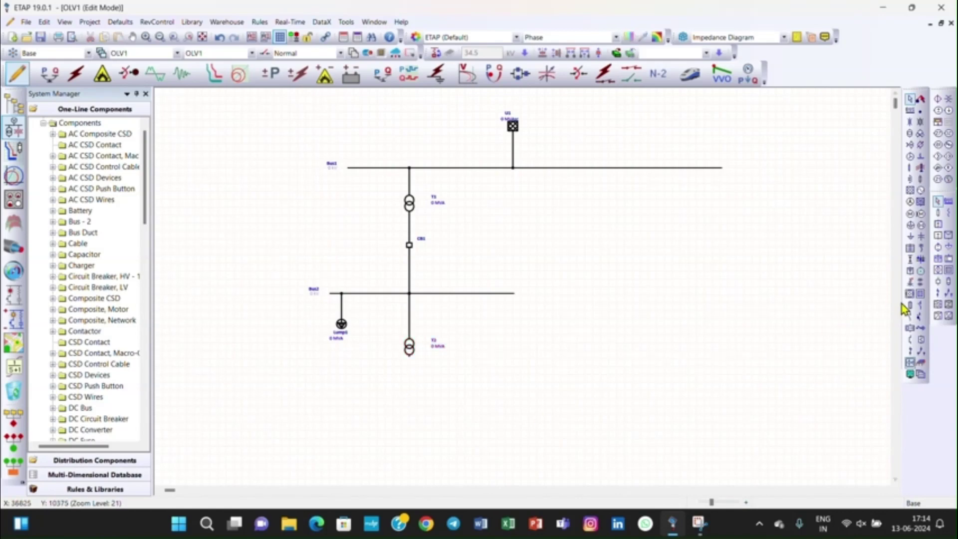
Place low-voltage breaker CB2 below T2 and connect it to T2's bottom.
click(920, 317)
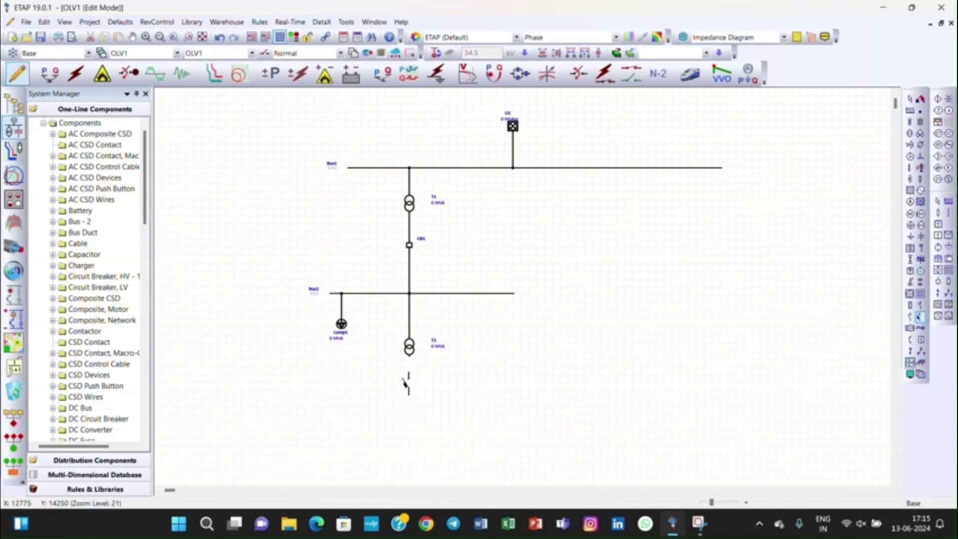
click(408, 373)
drag(408, 373, 409, 357)
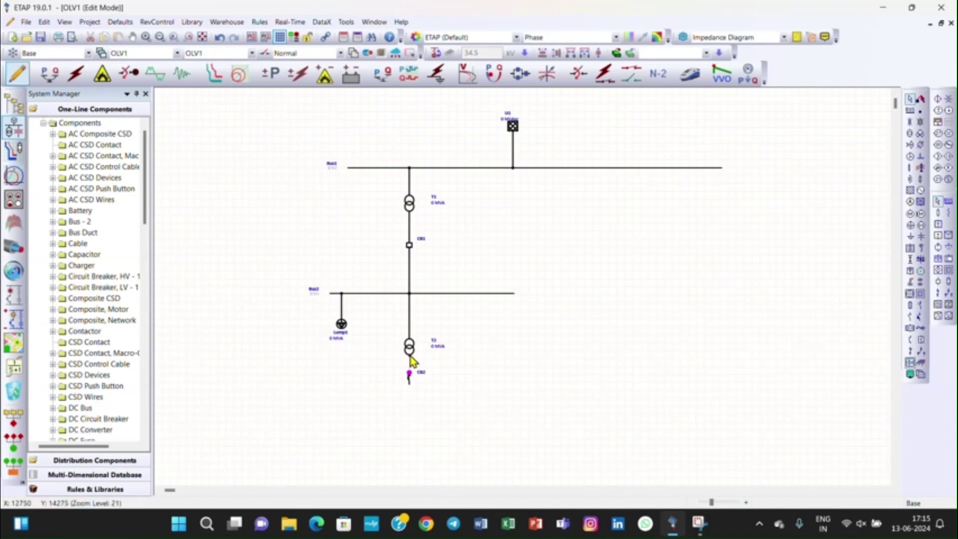
Give CB2 an alternate breaker symbol.
right_click(409, 378)
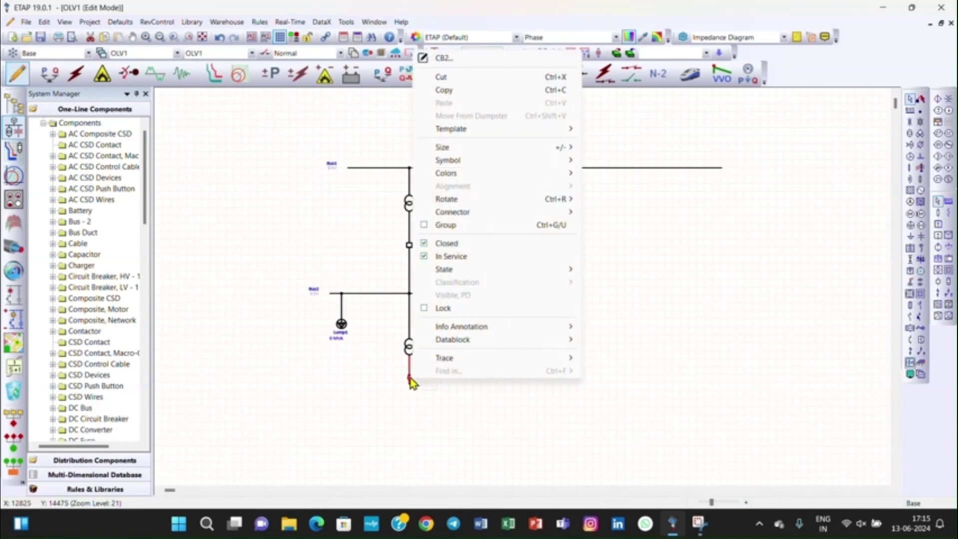
mouse_move(477, 159)
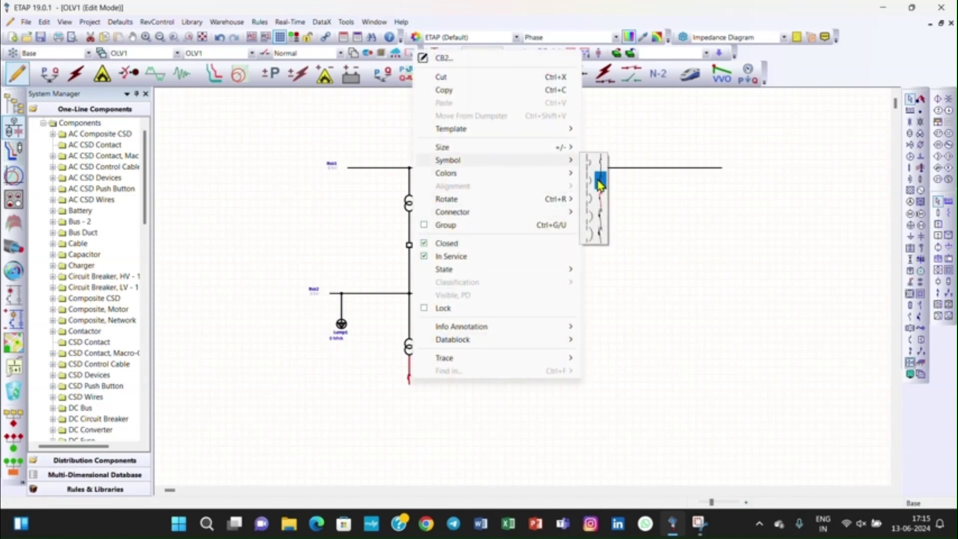
click(591, 222)
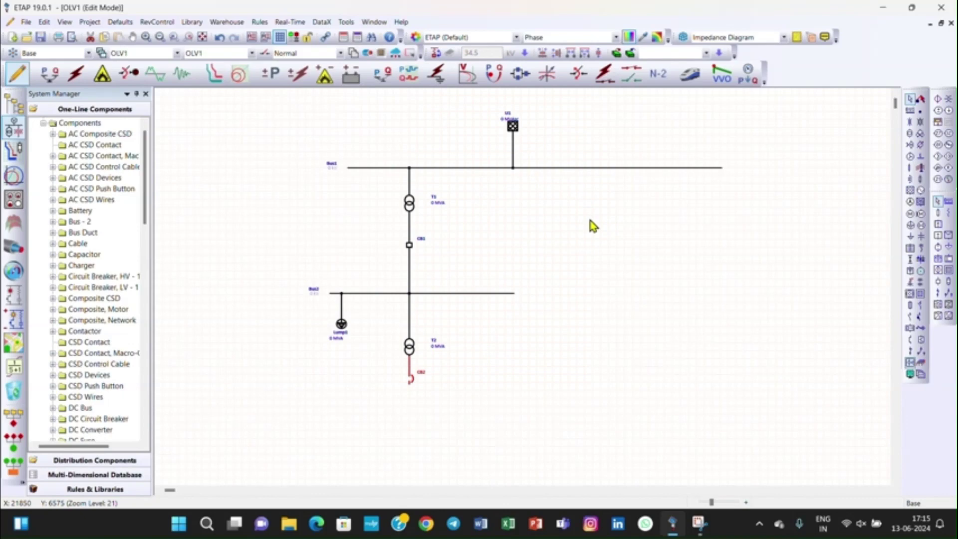
click(414, 416)
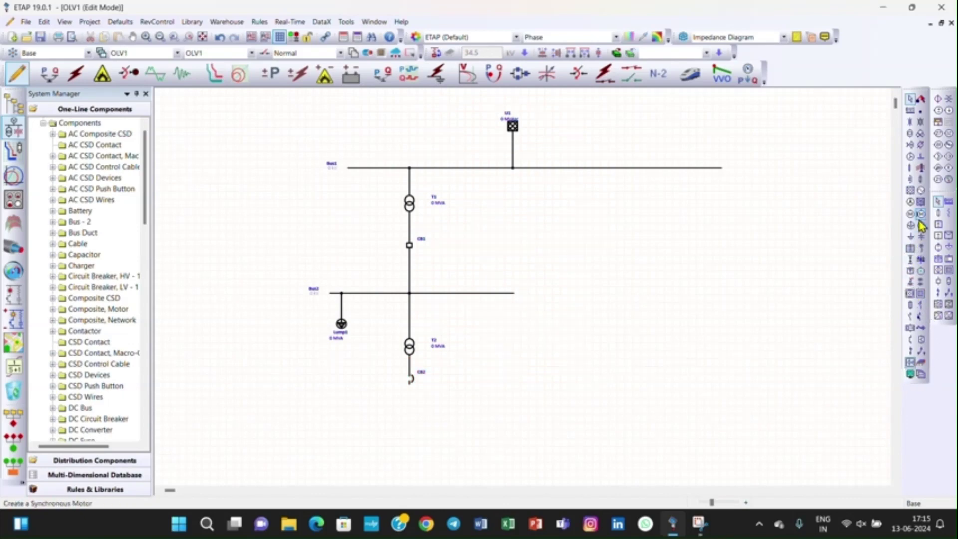
Place Bus3 below CB2, lengthen it and align it to meet CB2.
click(909, 110)
click(399, 403)
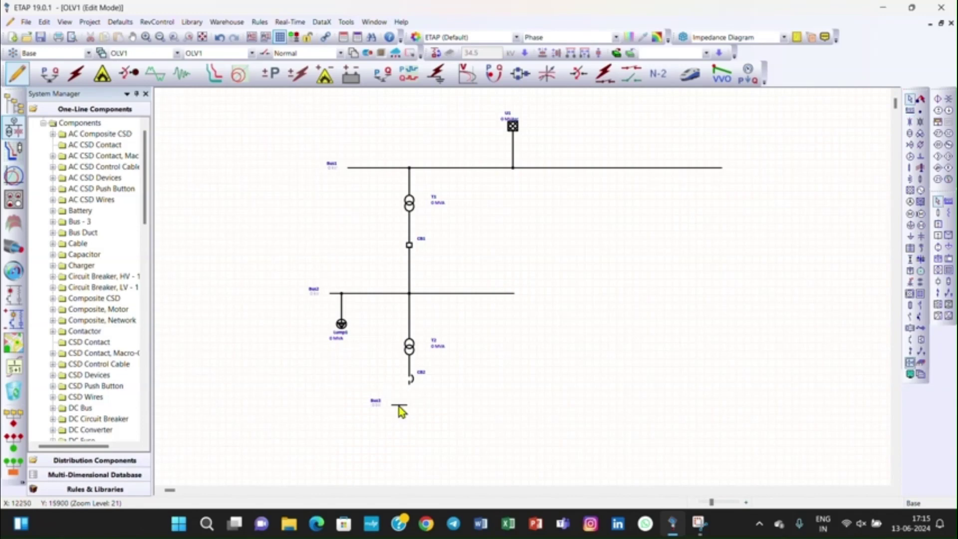
click(406, 405)
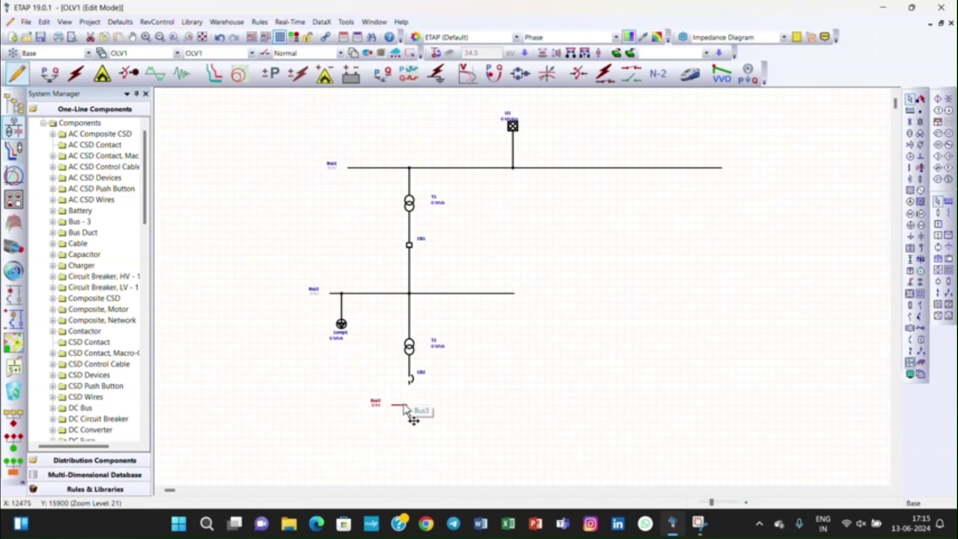
drag(407, 405, 458, 405)
mouse_move(410, 411)
mouse_down()
mouse_move(393, 409)
mouse_move(412, 408)
mouse_up()
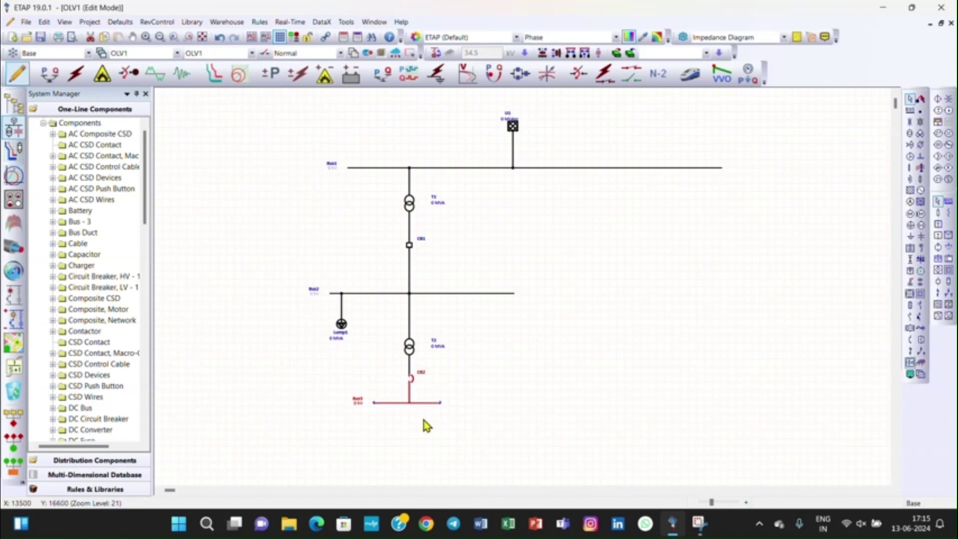
click(497, 444)
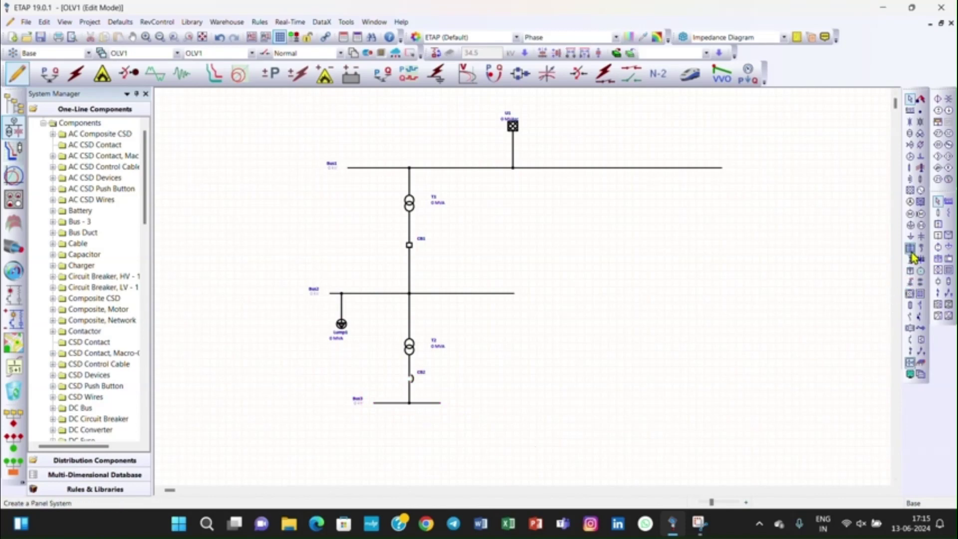
Add lumped load Lump2 just below Bus3 and connect it to the bus.
click(910, 225)
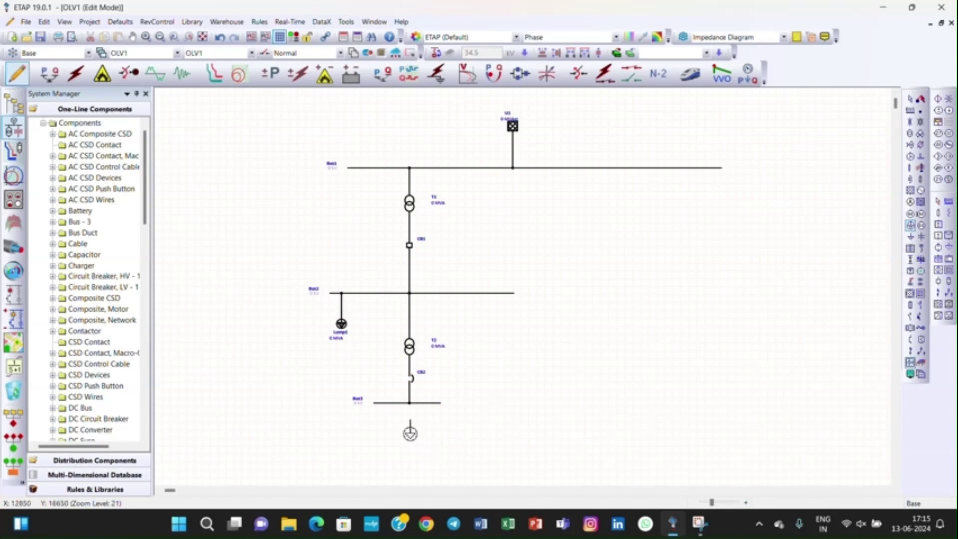
click(410, 421)
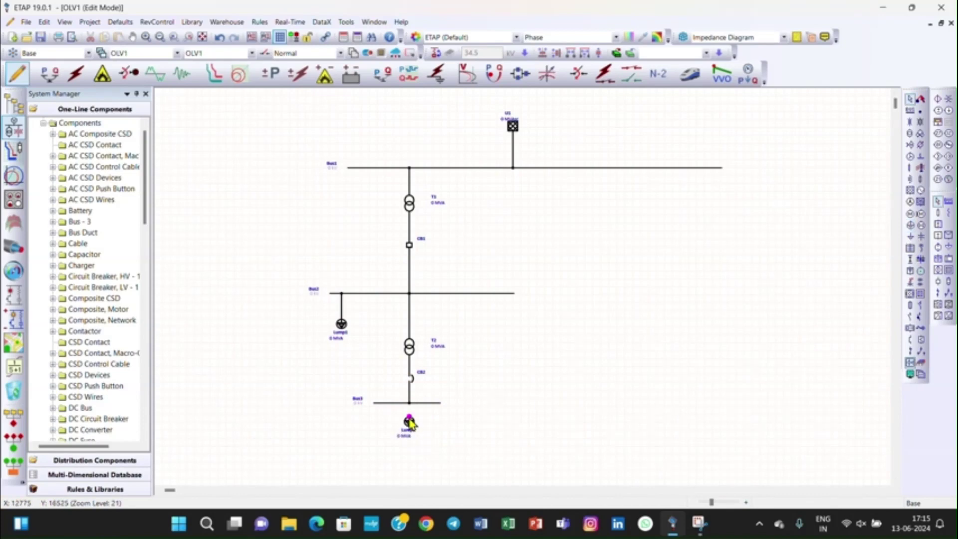
click(411, 403)
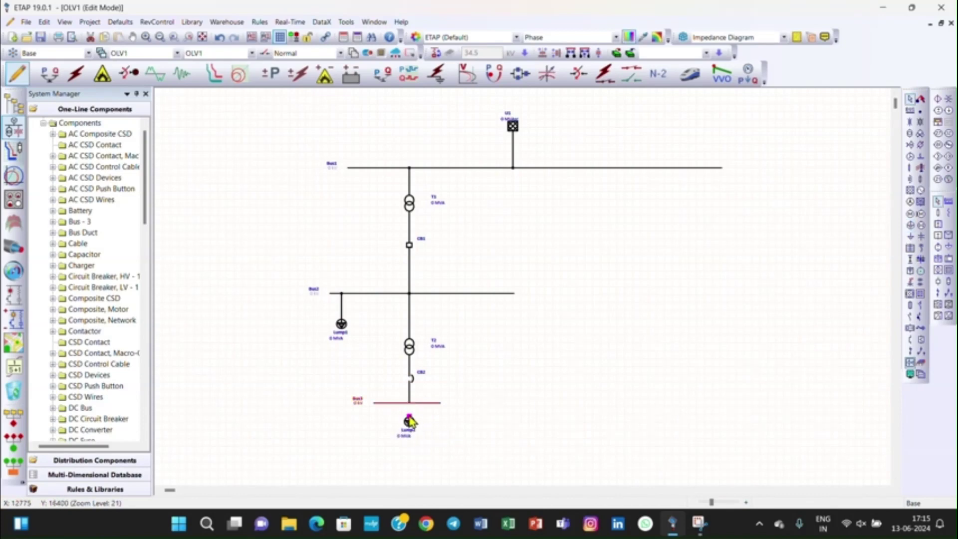
drag(409, 417, 409, 404)
click(441, 426)
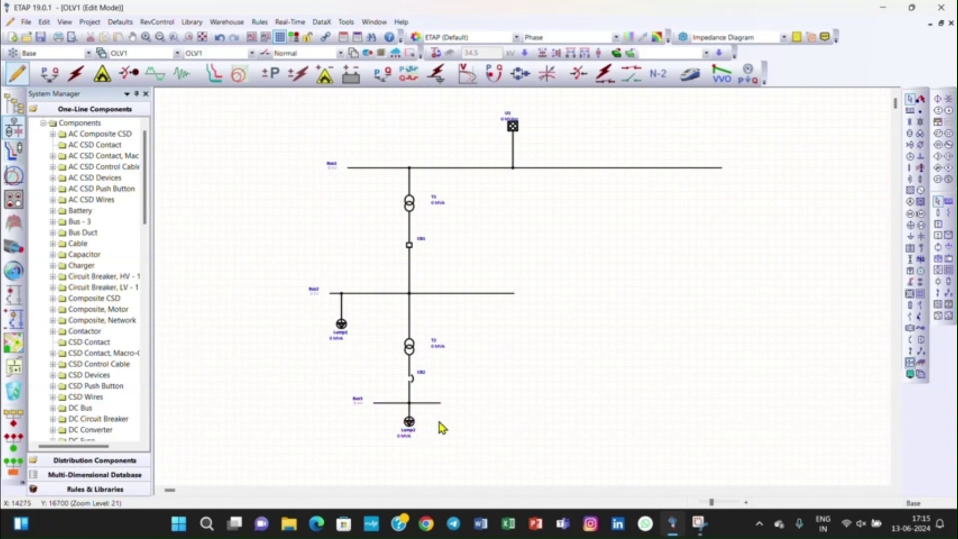
Enter 33 in Bus1's Nominal kV, then check U1's Power Grid Editor now reads 33 kV.
double_click(357, 170)
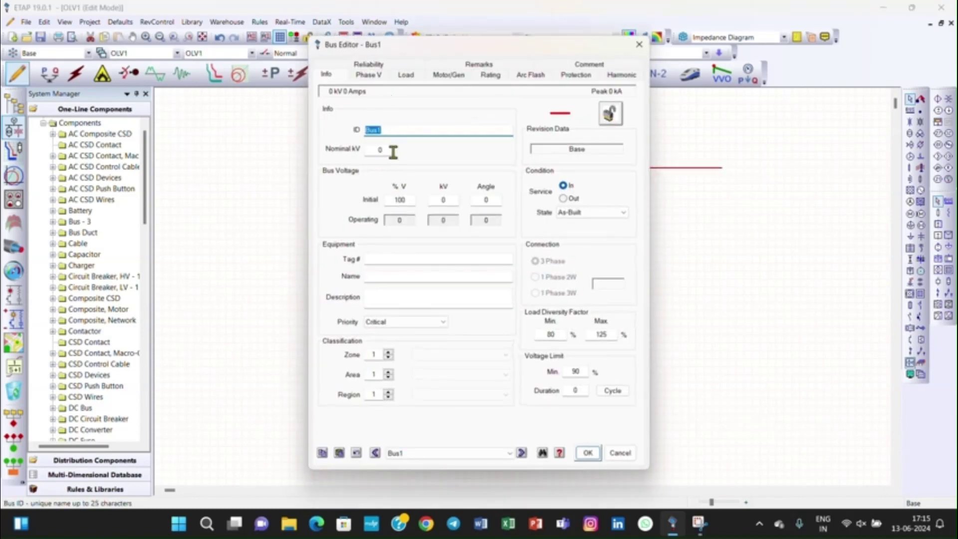
click(393, 151)
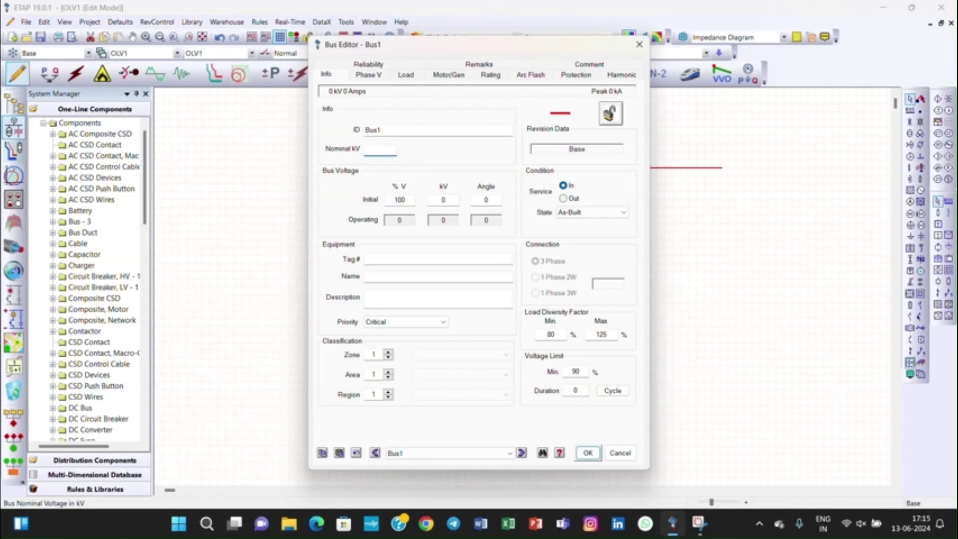
text(33)
key(Tab)
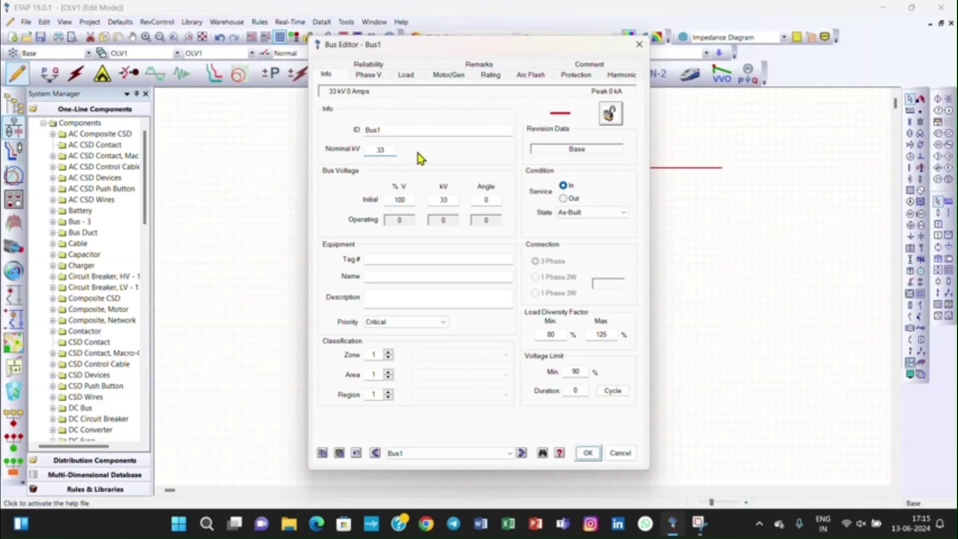
click(583, 454)
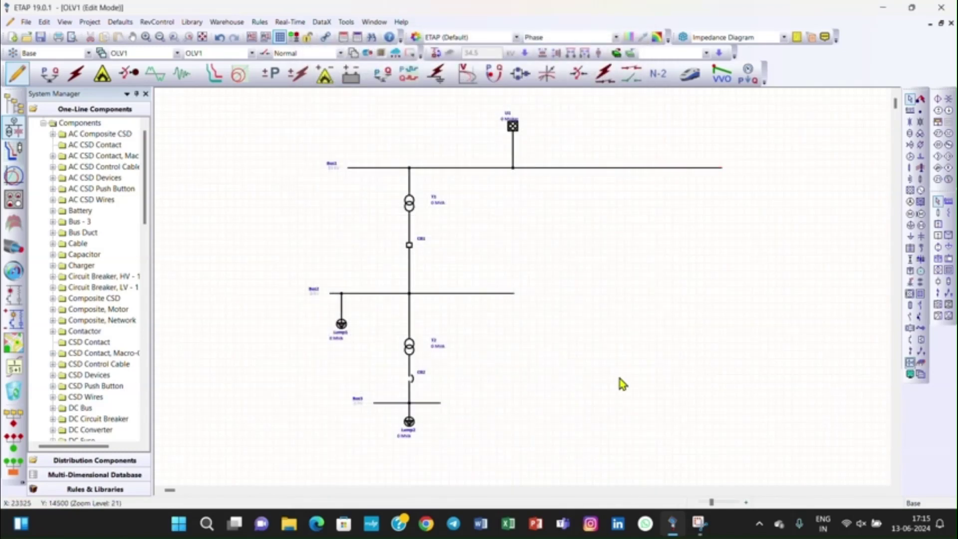
double_click(513, 127)
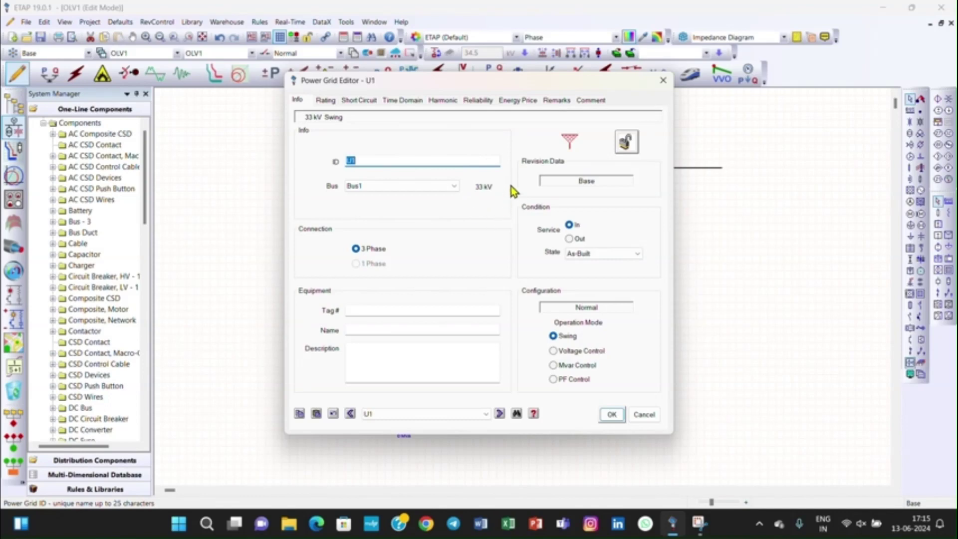
click(611, 414)
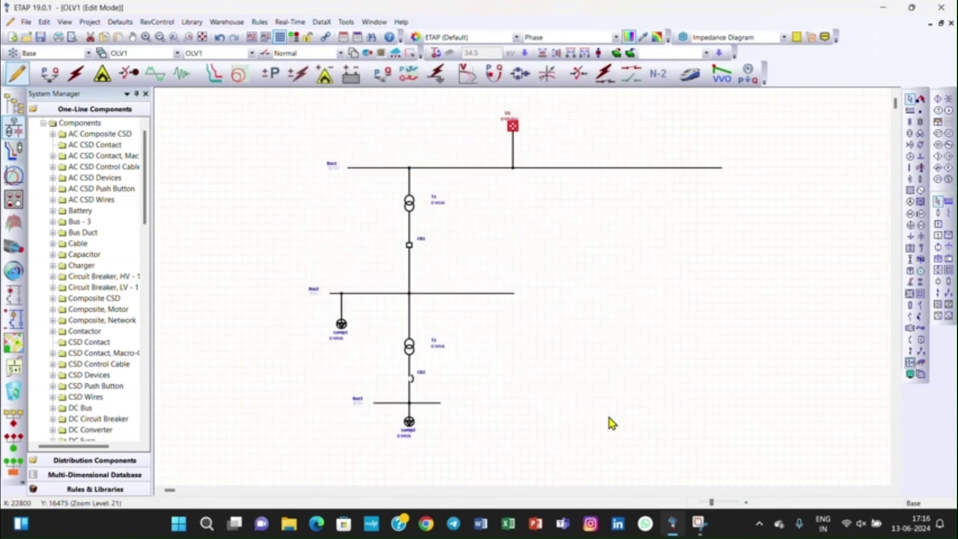
Set T1's rated power to 25 MVA on its rating page.
double_click(408, 205)
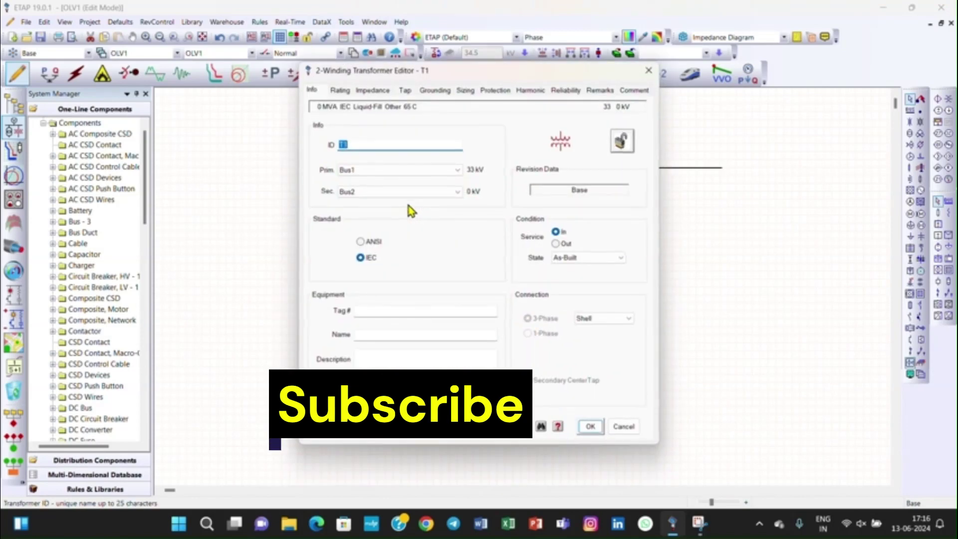
click(340, 91)
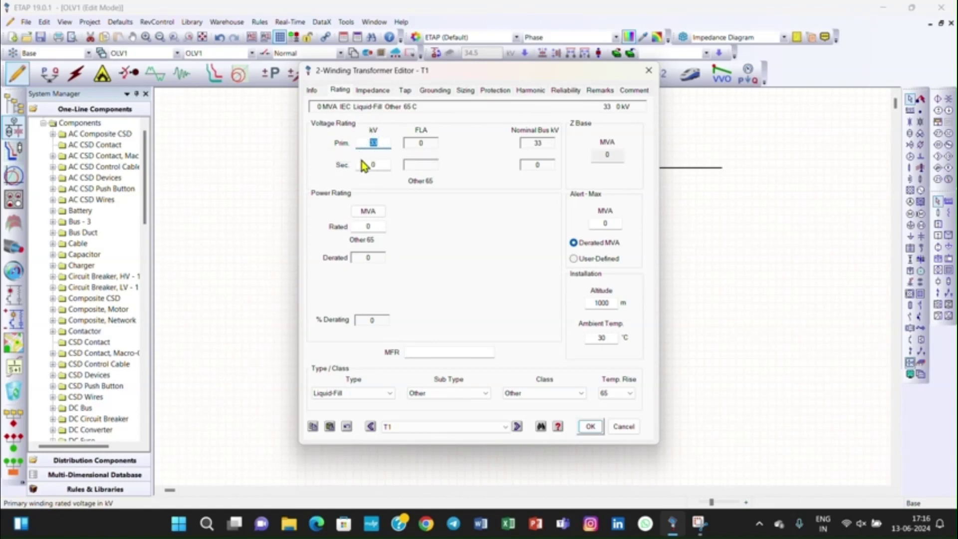
click(385, 165)
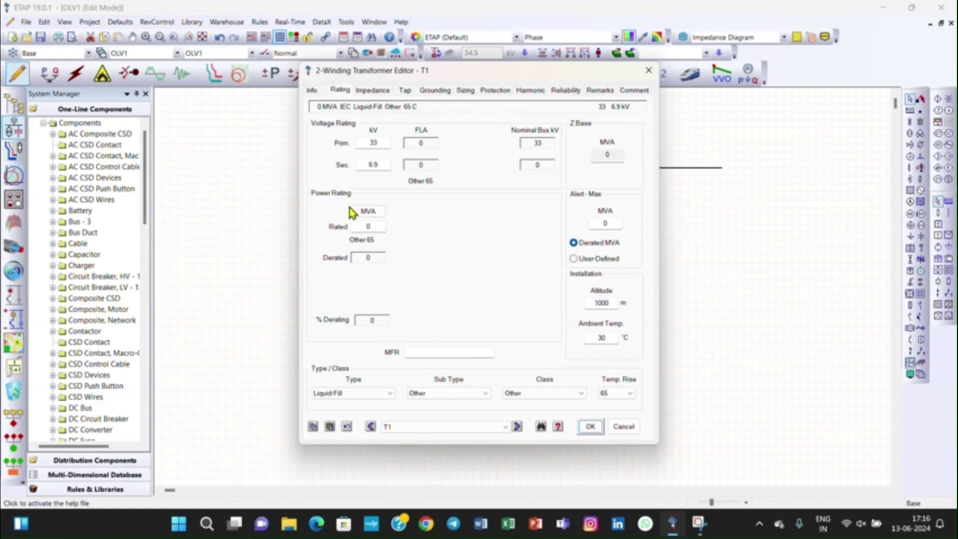
click(372, 227)
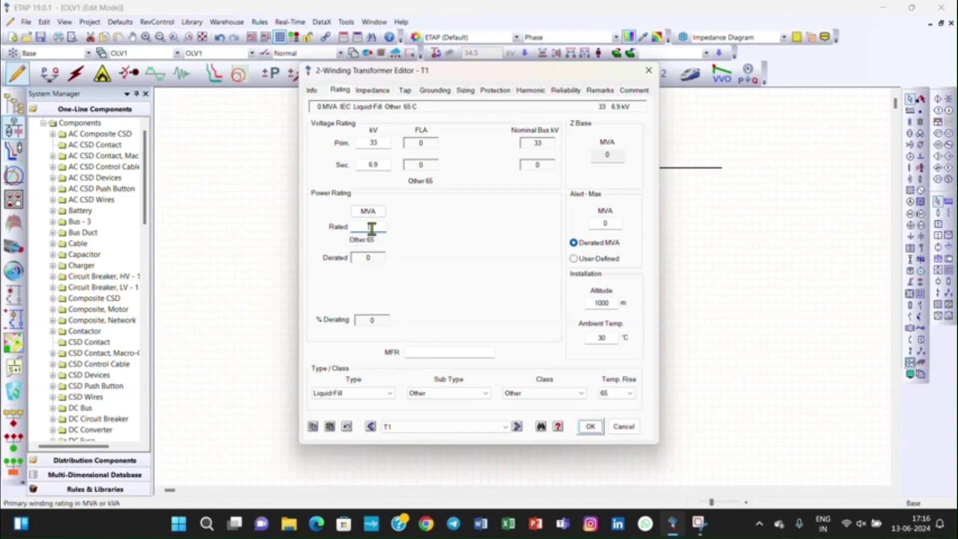
text(25)
key(Tab)
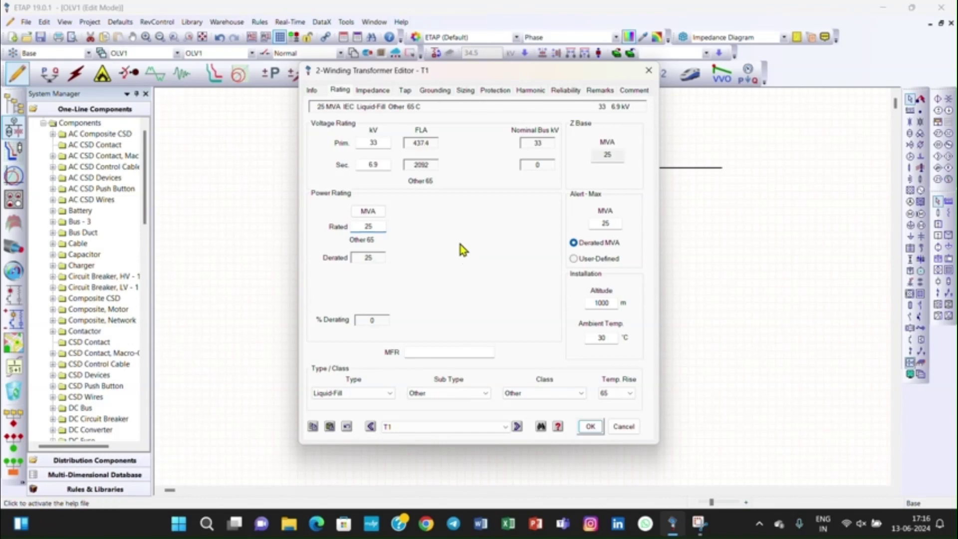
Apply typical impedance to T1 (10 %Z, X/R 20) and confirm.
click(369, 91)
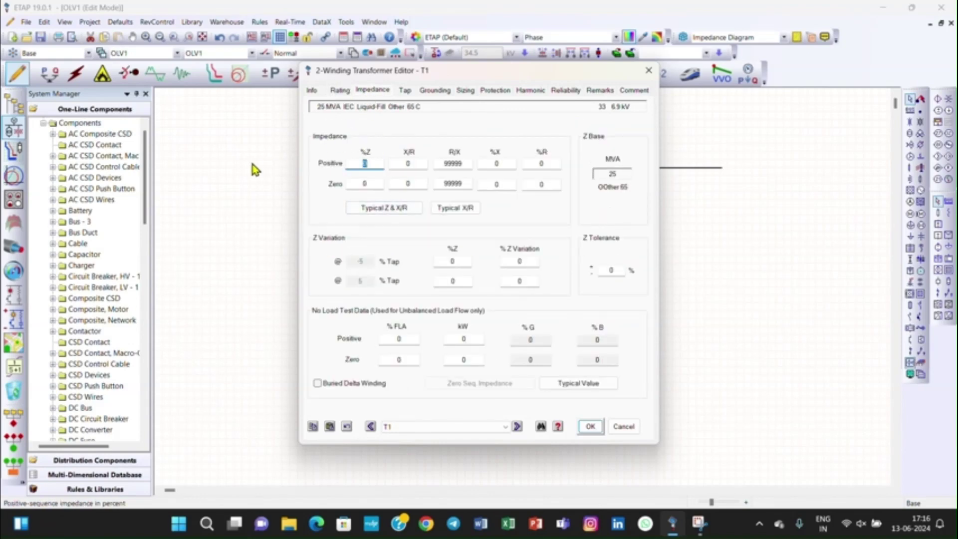
click(381, 209)
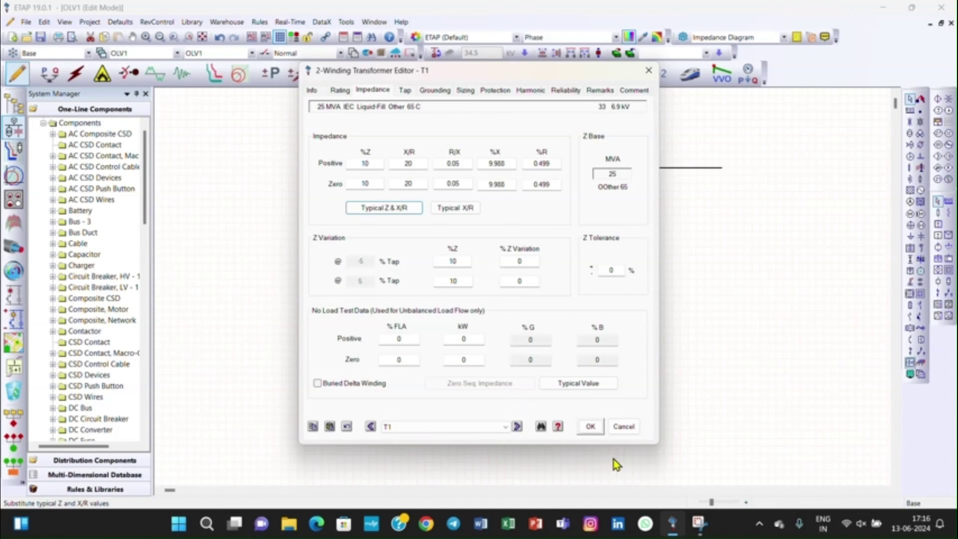
click(590, 427)
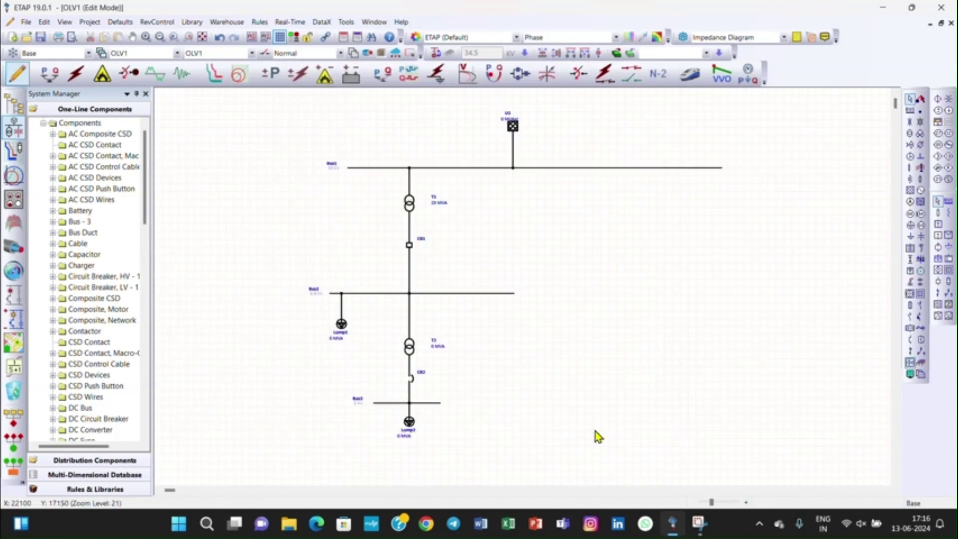
Change Bus2's Nominal kV to 6.6 in its editor and confirm.
double_click(374, 293)
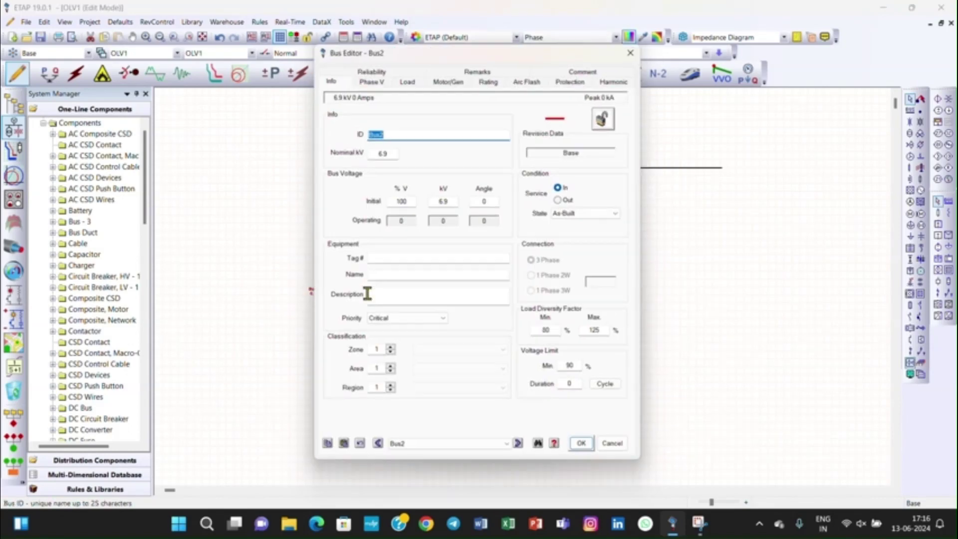
click(385, 151)
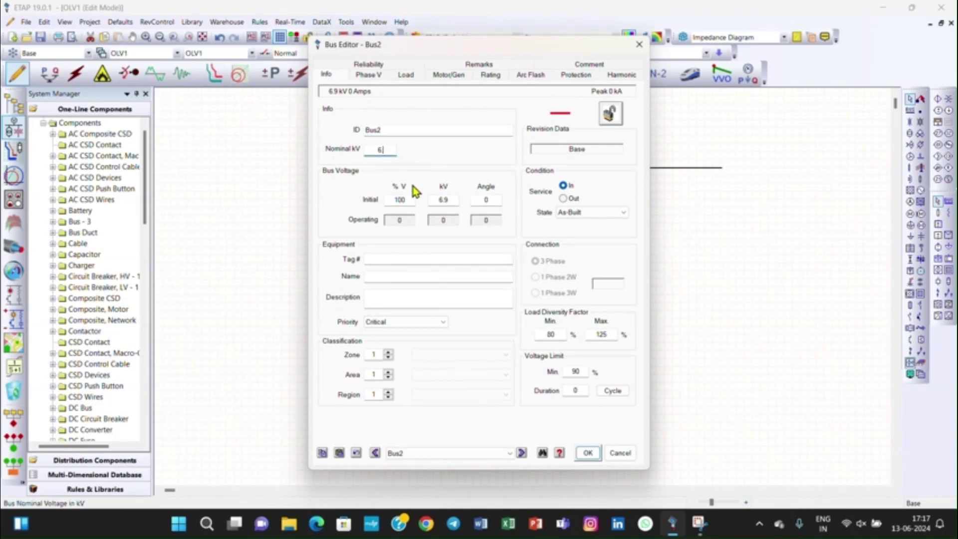
text(.6)
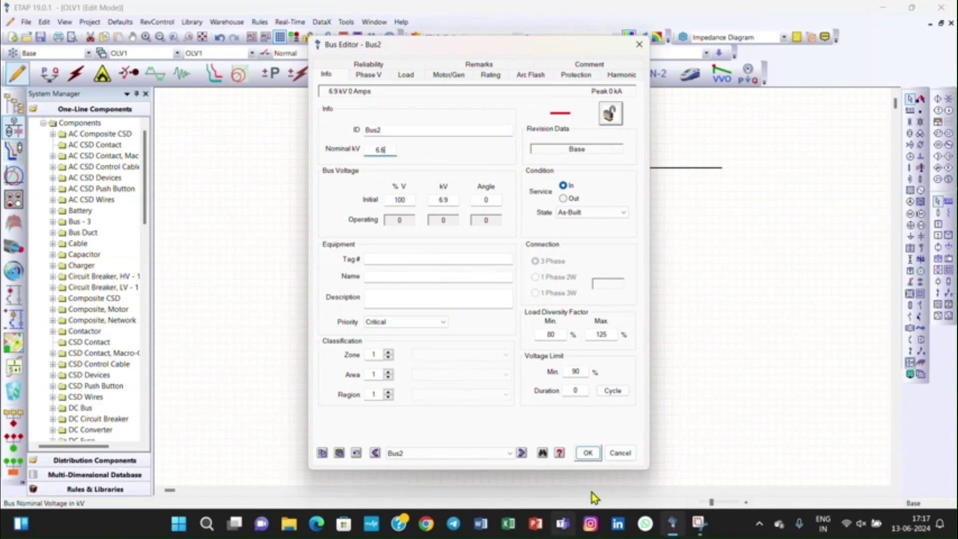
click(586, 453)
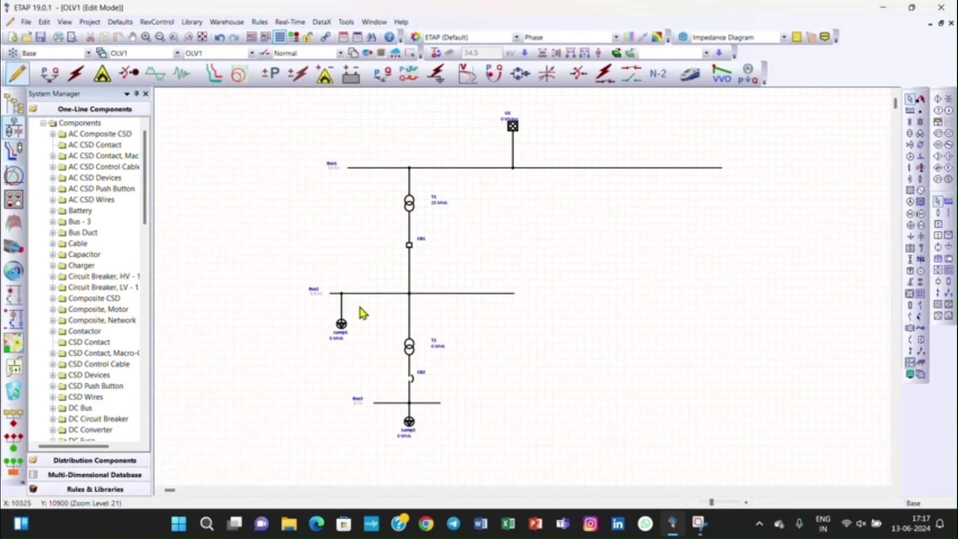
Set T2's primary voltage to 6.6 kV and secondary to 0.433 kV.
double_click(410, 350)
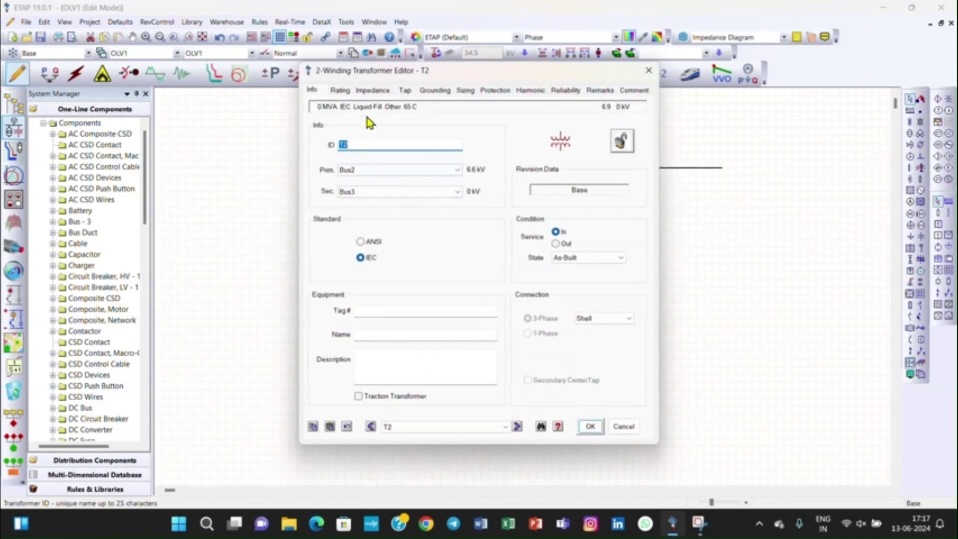
click(339, 90)
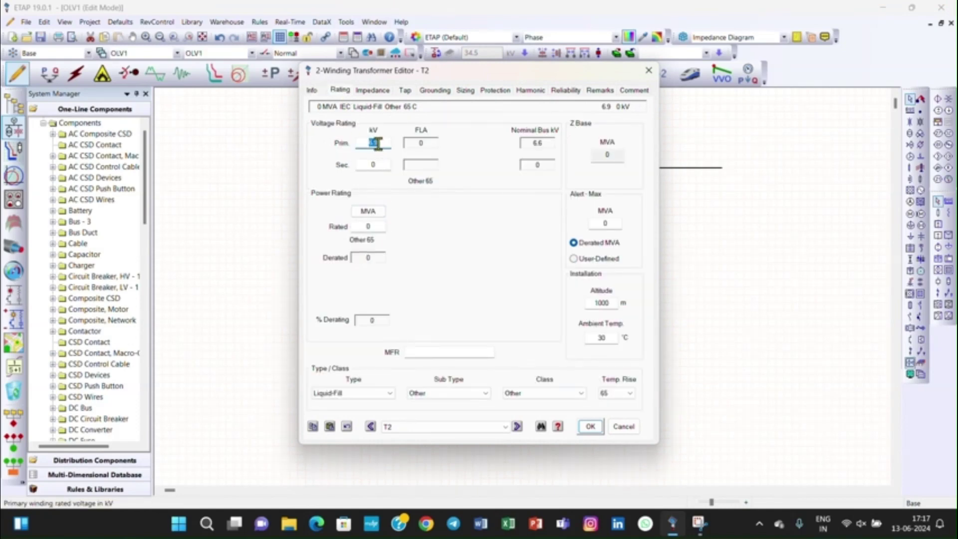
text(6.6)
click(380, 163)
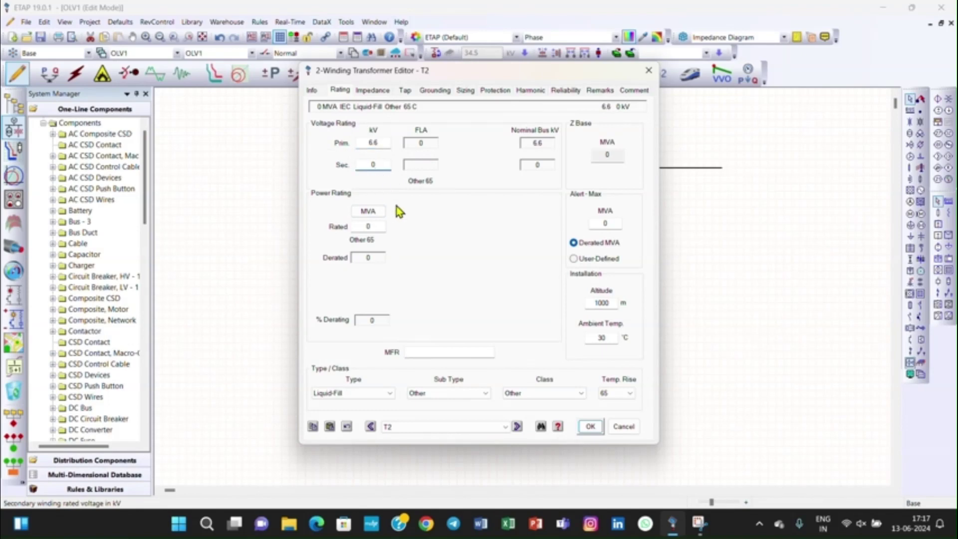
key(BackSpace)
text(0.433)
key(Tab)
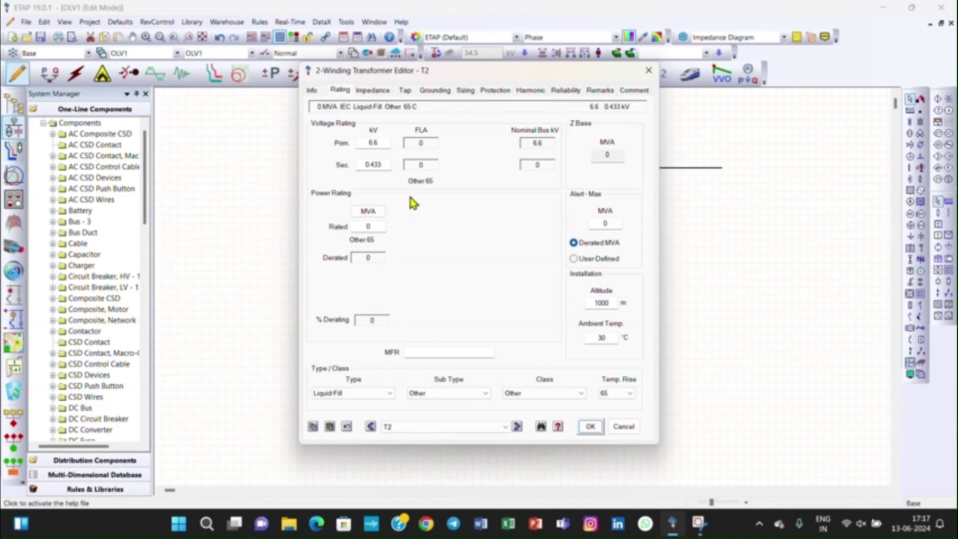
Set T2's rated power to 2.5 MVA.
click(373, 226)
key(BackSpace)
text(25)
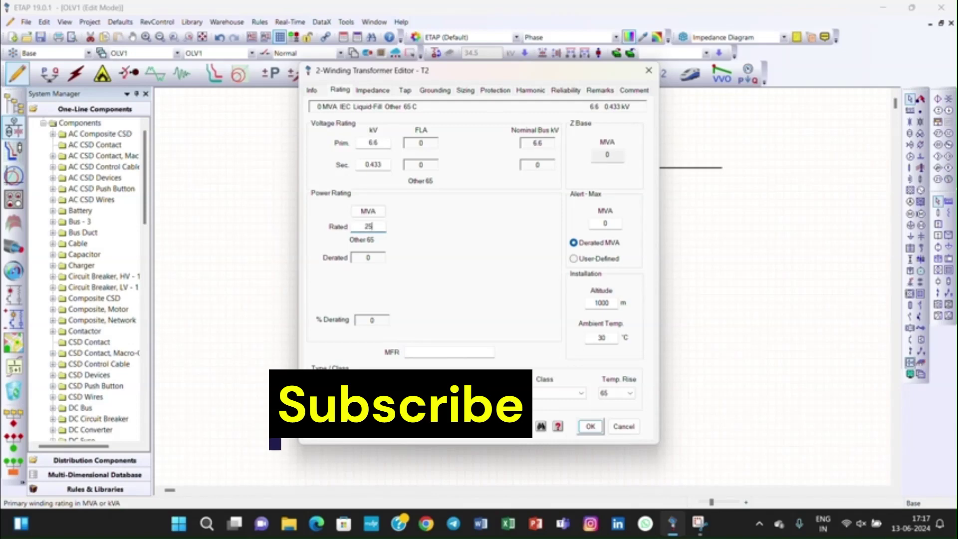
key(BackSpace)
text(.5)
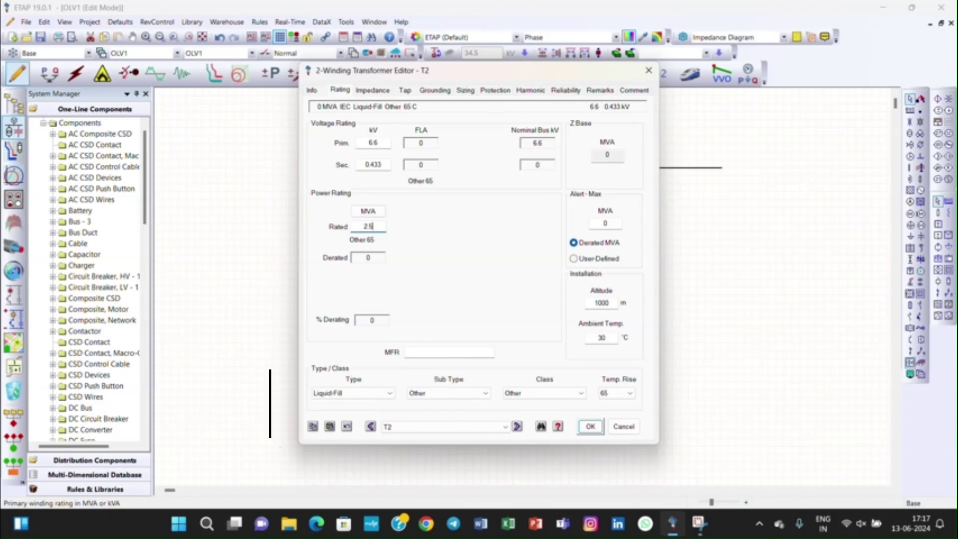
click(447, 220)
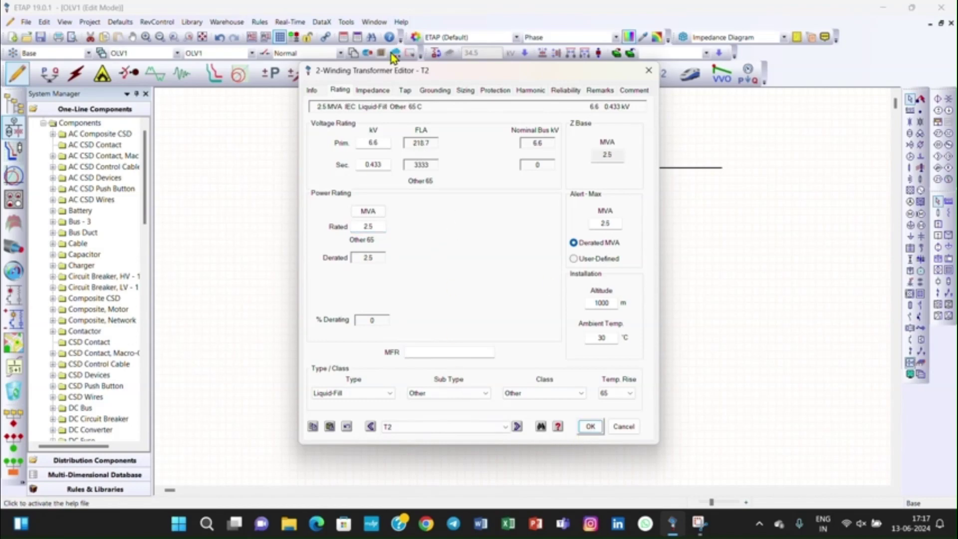
Apply typical impedance to T2 (6.25 %Z, X/R 6) and confirm.
click(367, 95)
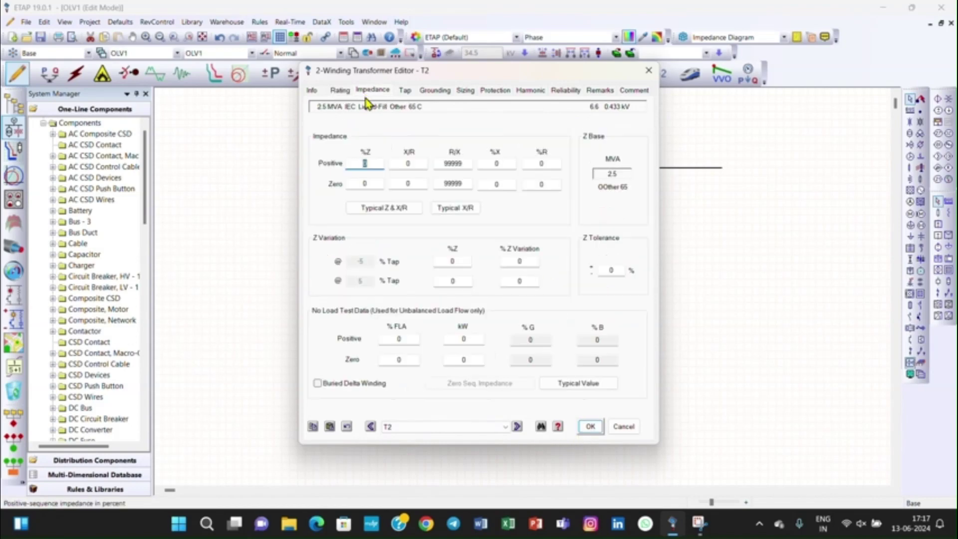
click(394, 209)
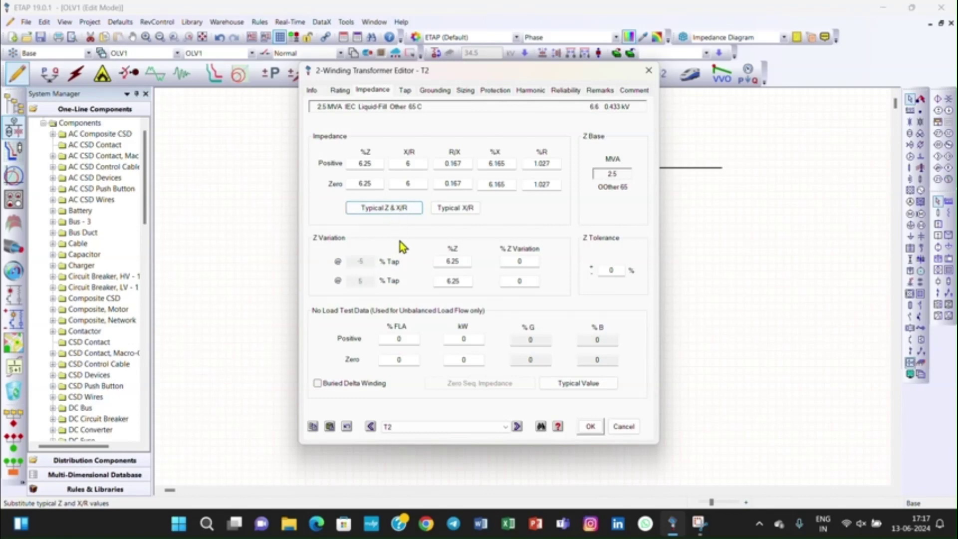
click(590, 426)
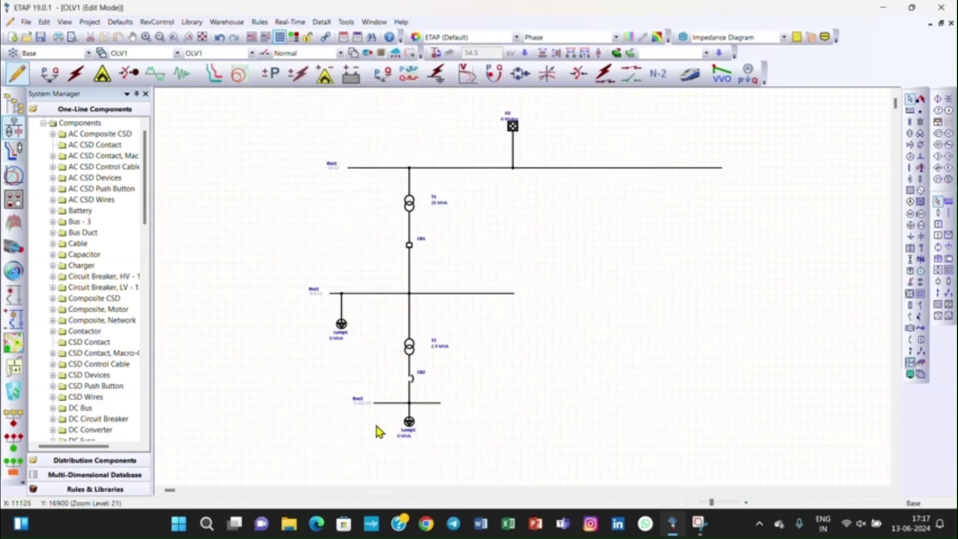
Enter 0.415 as Bus3's Nominal kV in its editor and confirm.
click(397, 403)
double_click(397, 403)
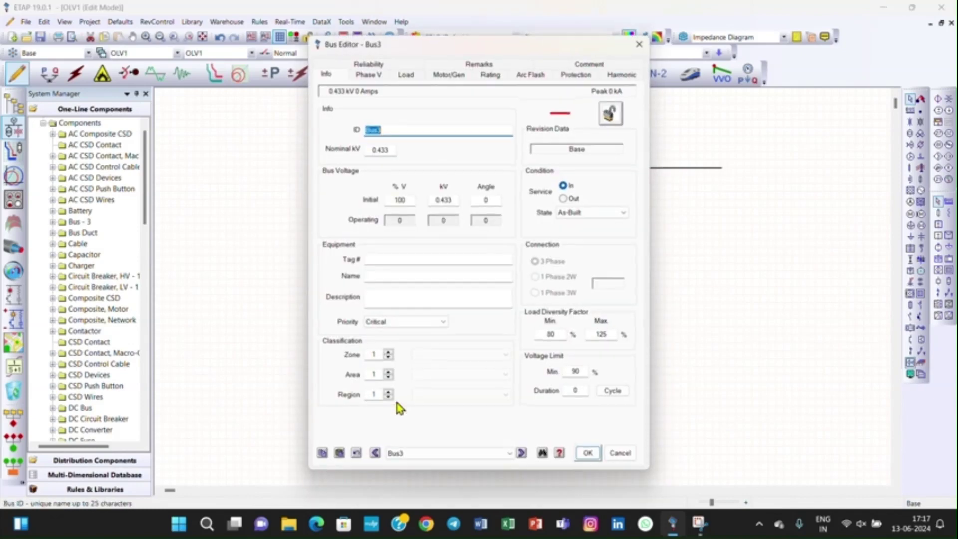
click(390, 149)
text(0.4)
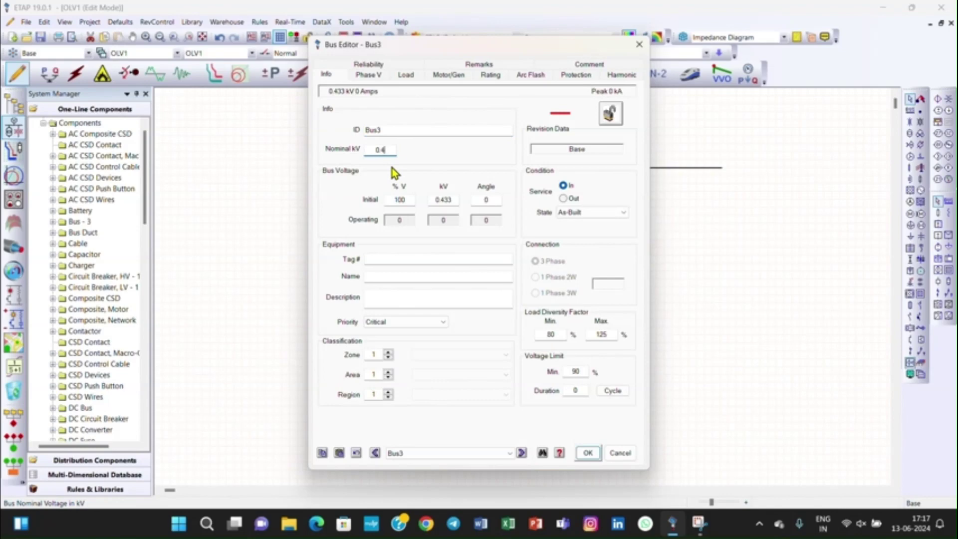
text(15)
click(586, 452)
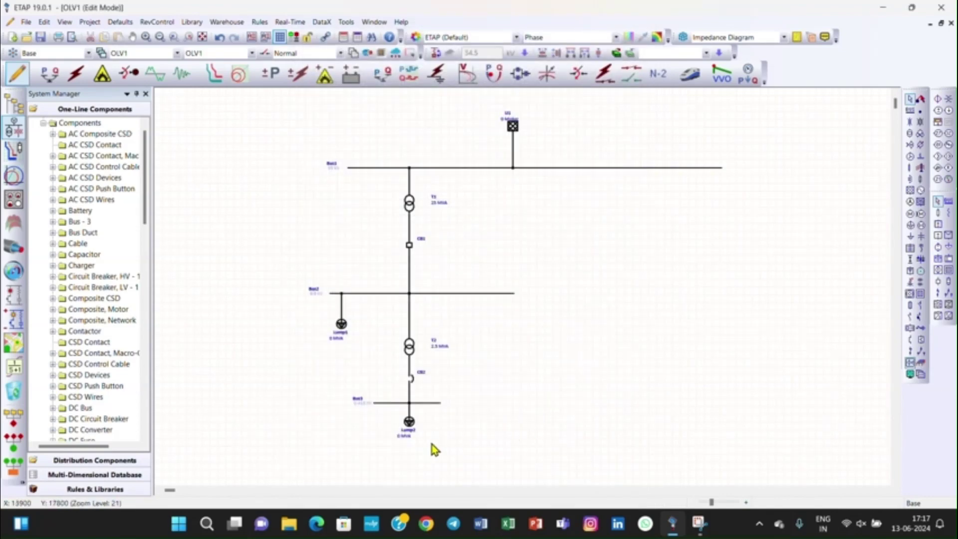
Set Lump1's nameplate to 6.6 kV and 14 MVA, giving 11.9 MW and 7.376 Mvar.
double_click(340, 325)
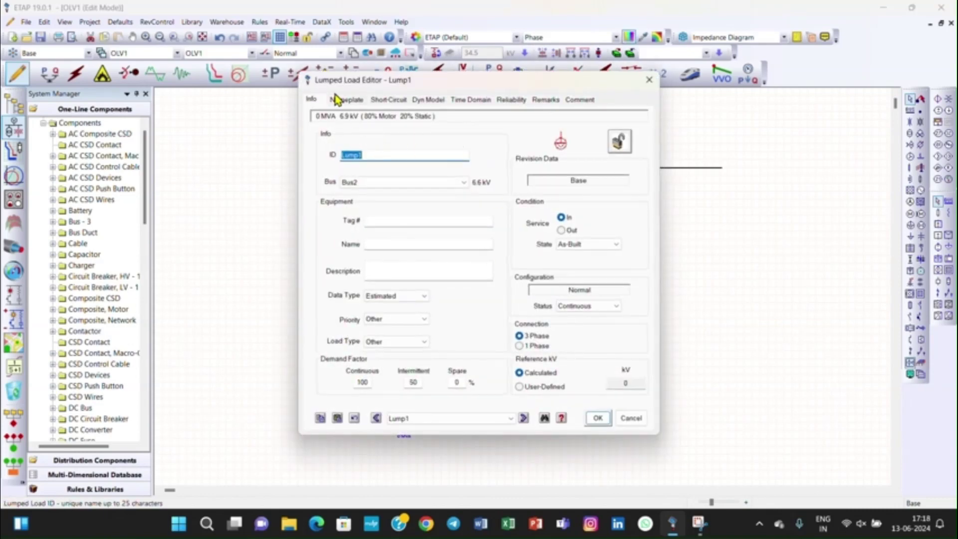
click(341, 102)
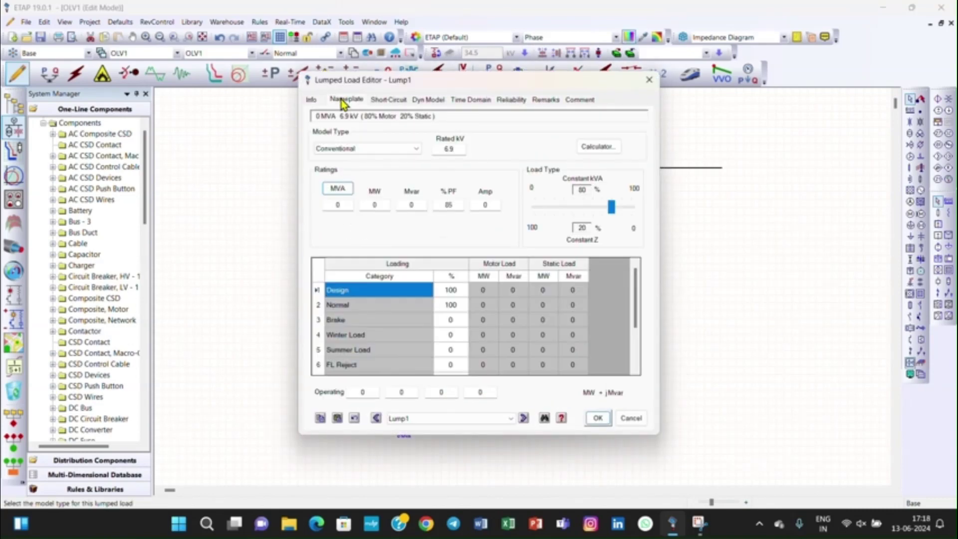
click(452, 149)
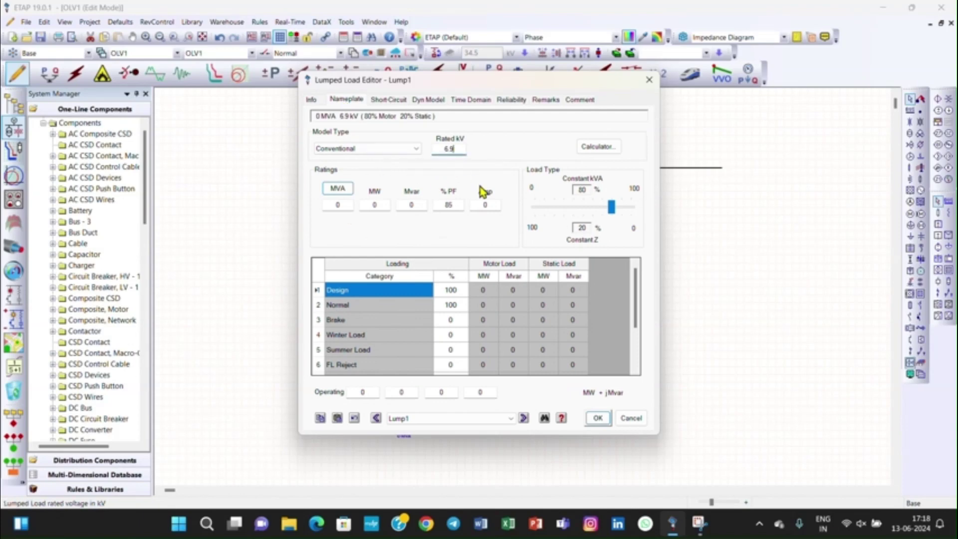
key(BackSpace)
key(BackSpace)
text(.6)
click(348, 205)
text(14)
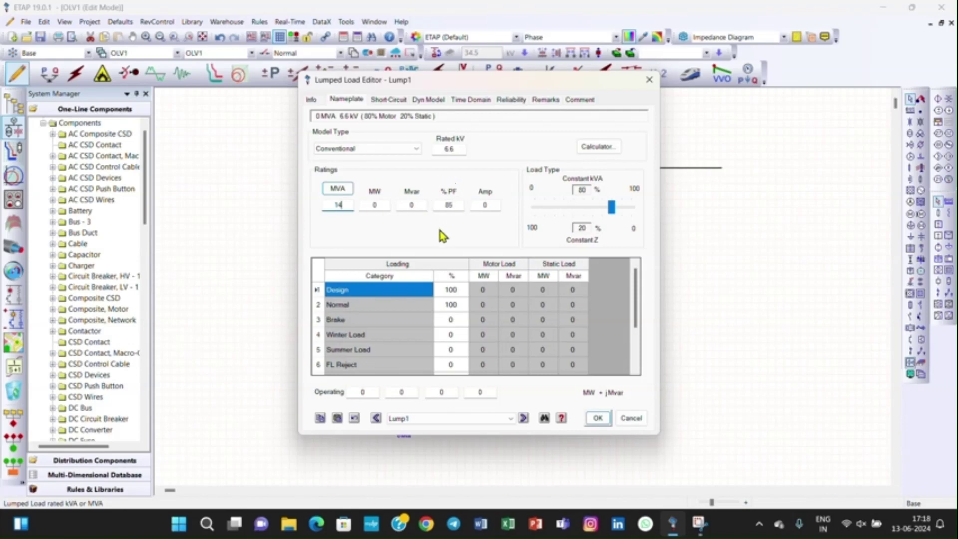
key(Tab)
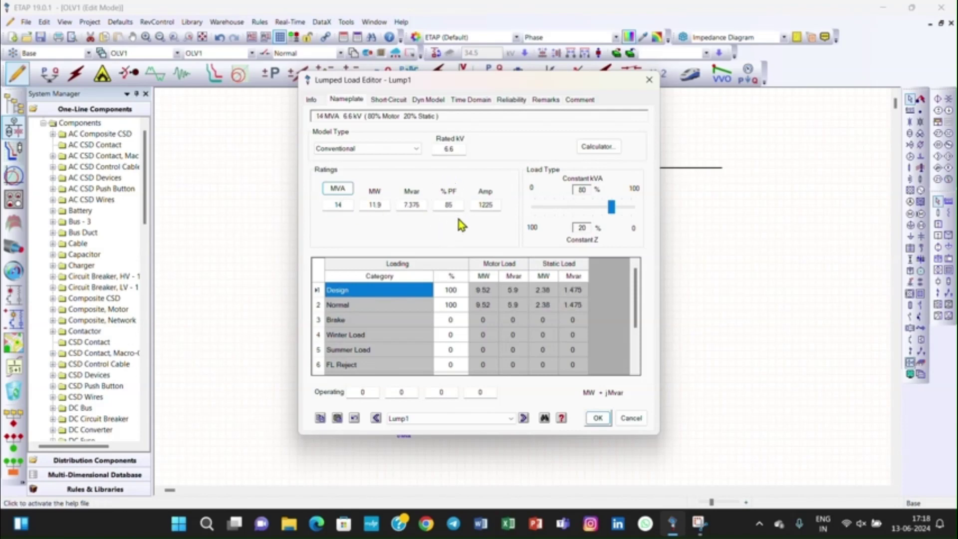
click(597, 419)
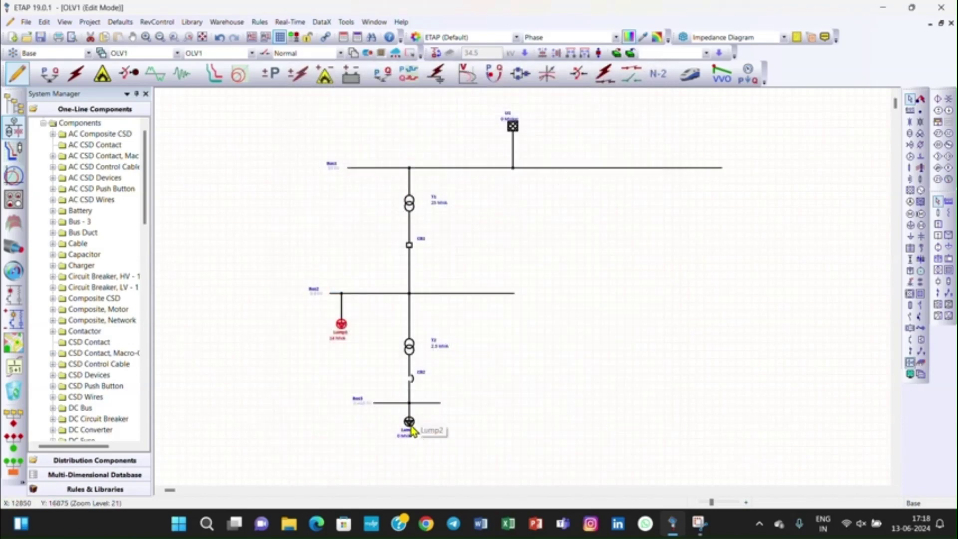
Set Lump2's nameplate to 0.415 kV and 1 MVA, giving 0.85 MW at 85% PF.
double_click(410, 429)
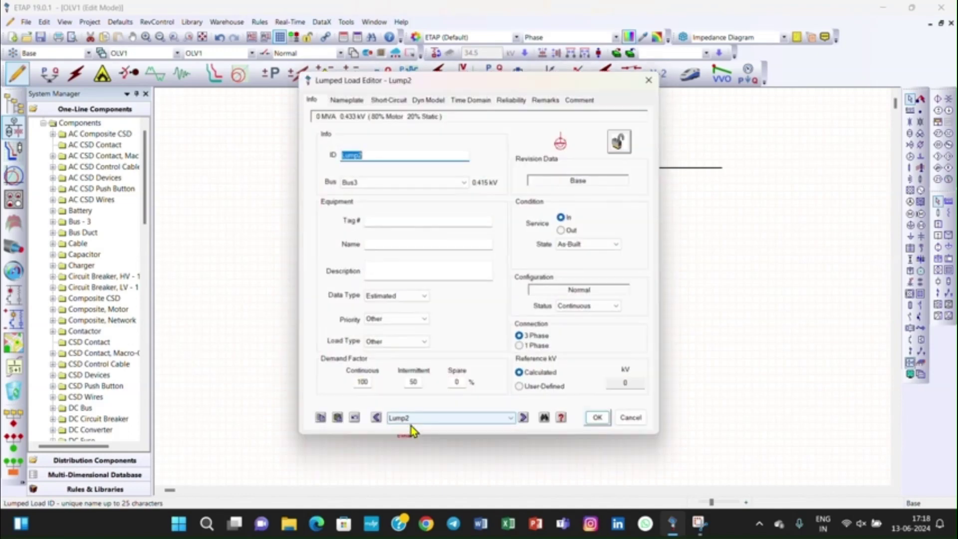
click(354, 103)
double_click(449, 148)
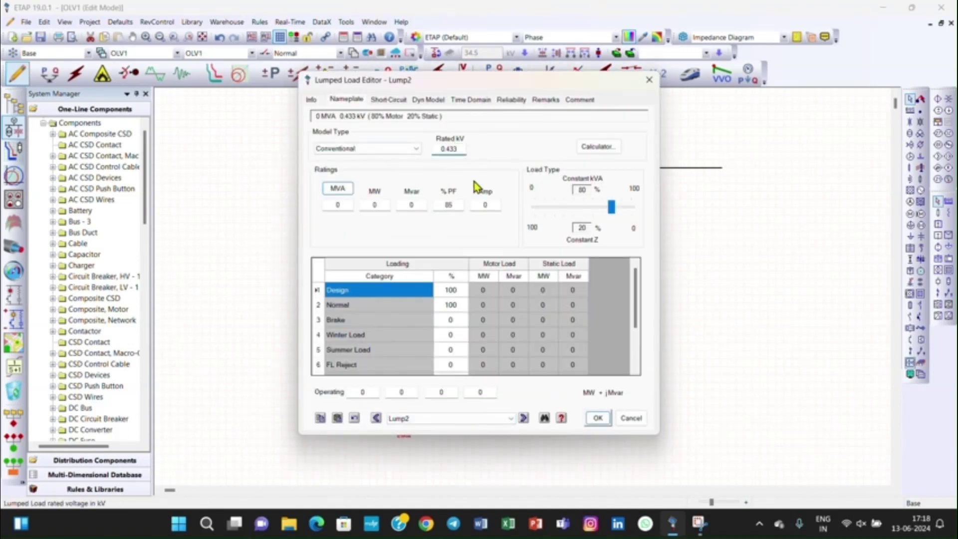
text(0.415)
click(338, 205)
key(BackSpace)
key(Tab)
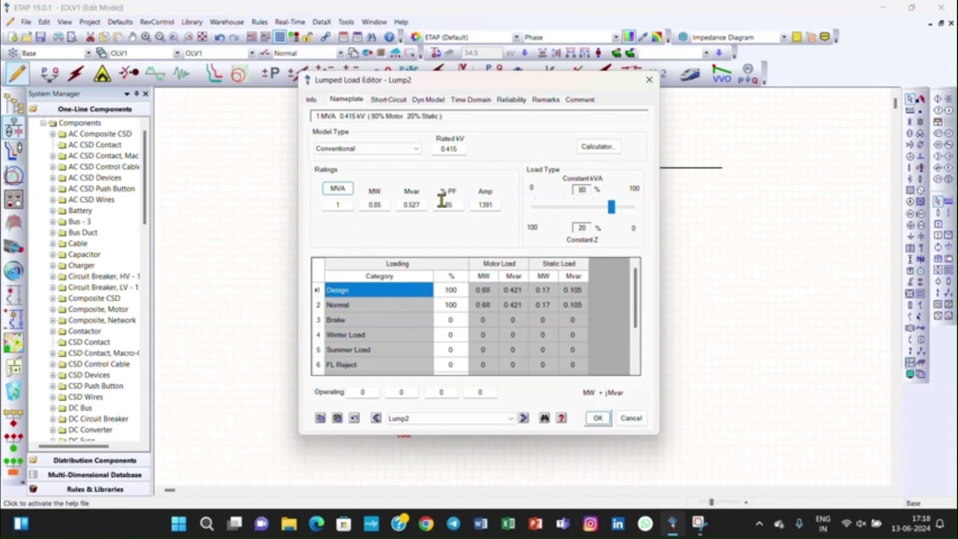
click(599, 419)
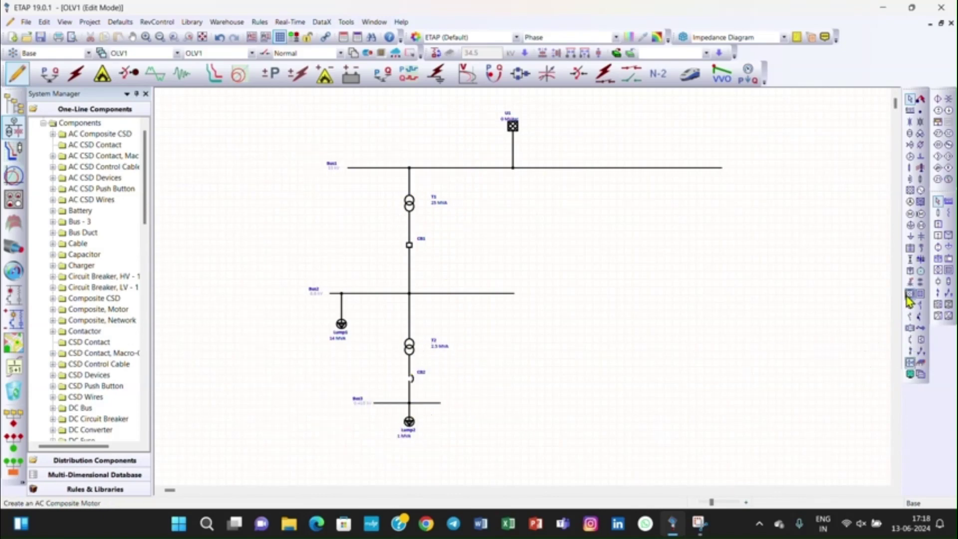
Tick Transformer kV and Z in Display Options so T1 and T2 show voltage ratios and %Z.
click(909, 375)
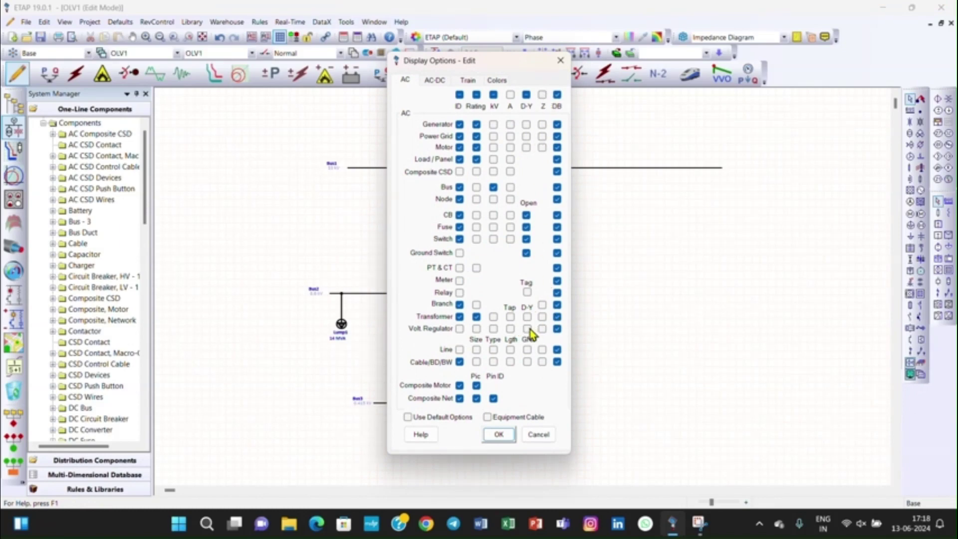
click(542, 317)
click(493, 317)
click(499, 435)
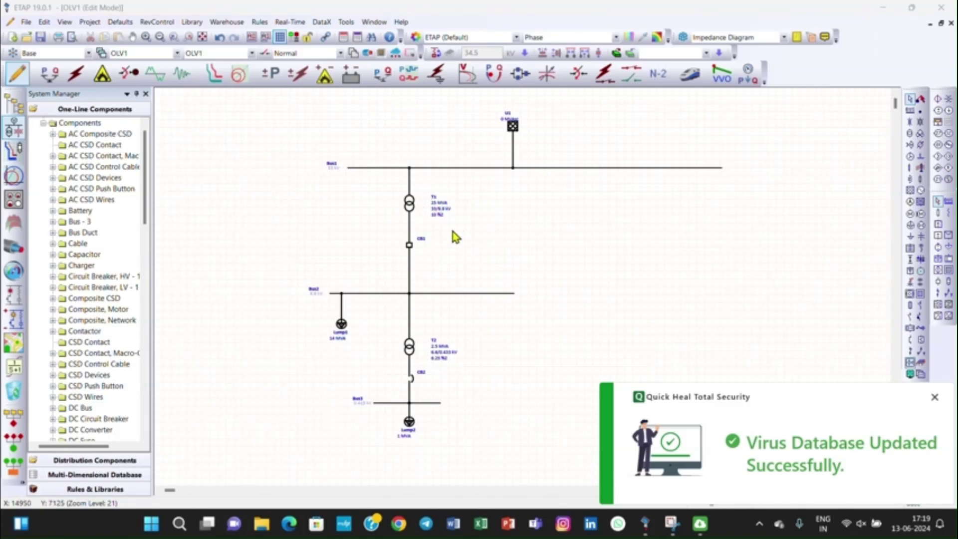
click(934, 396)
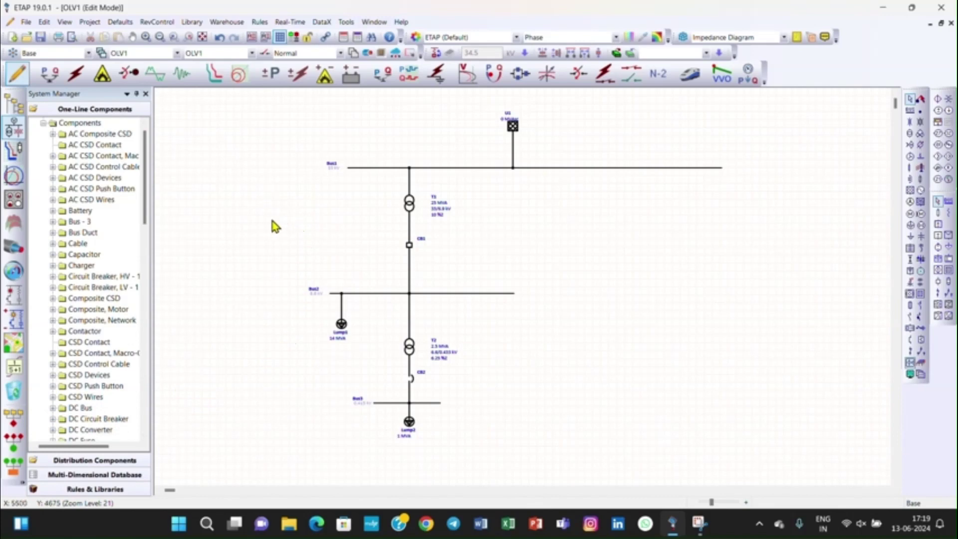
Copy the T1-to-Lump2 branch and open the System Dumpster showing cell SubOL1.
drag(299, 185, 551, 474)
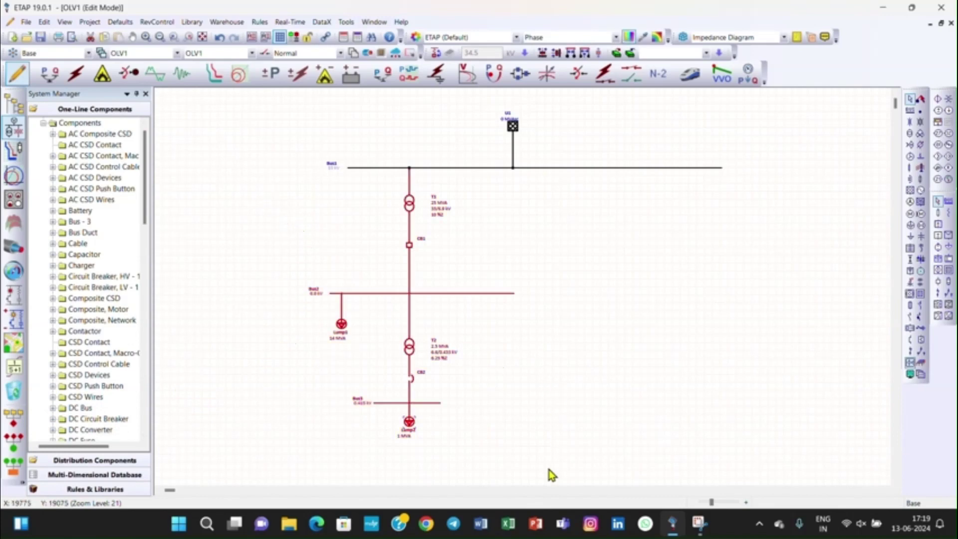
right_click(412, 209)
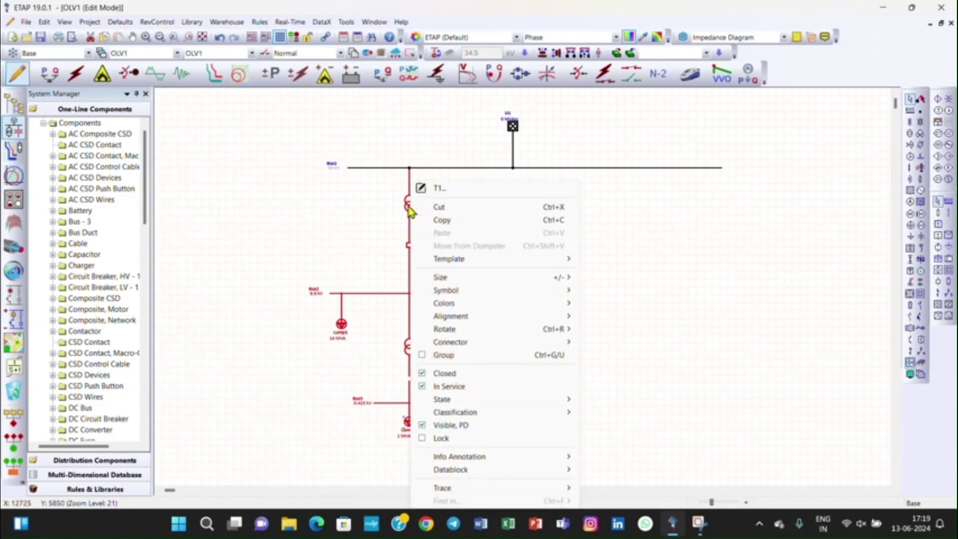
click(462, 220)
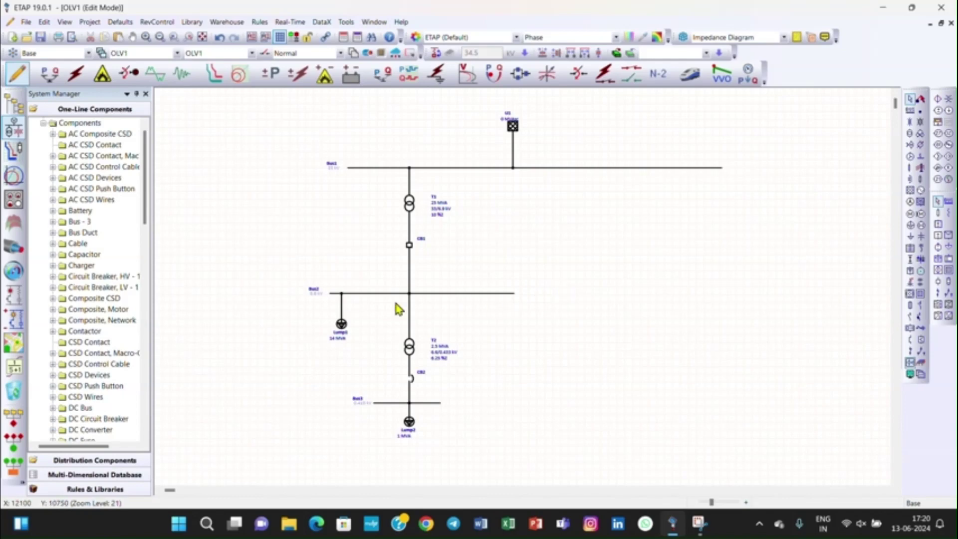
click(15, 396)
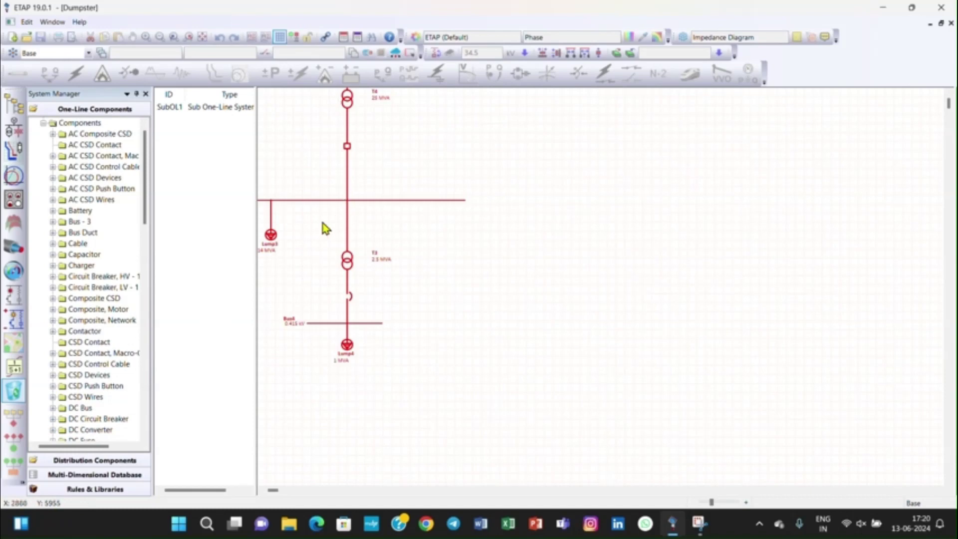
Paste the branch copy from the Dumpster right of the original and connect T4's top terminal to Bus1.
click(13, 129)
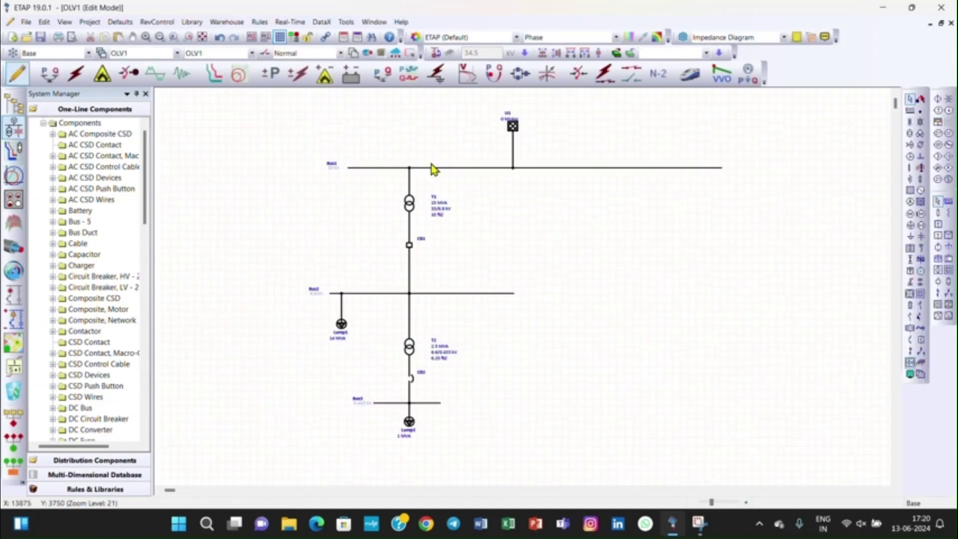
right_click(579, 214)
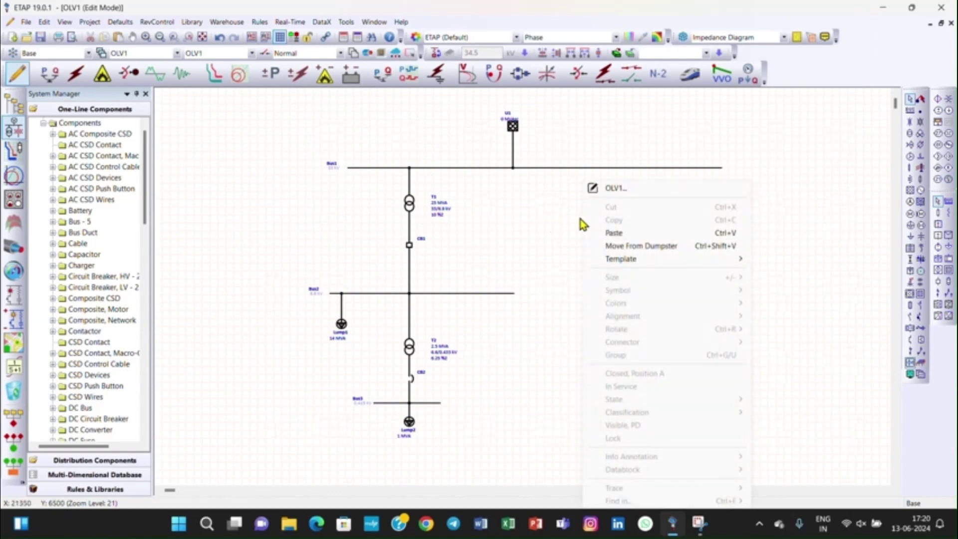
click(629, 246)
drag(561, 202, 651, 290)
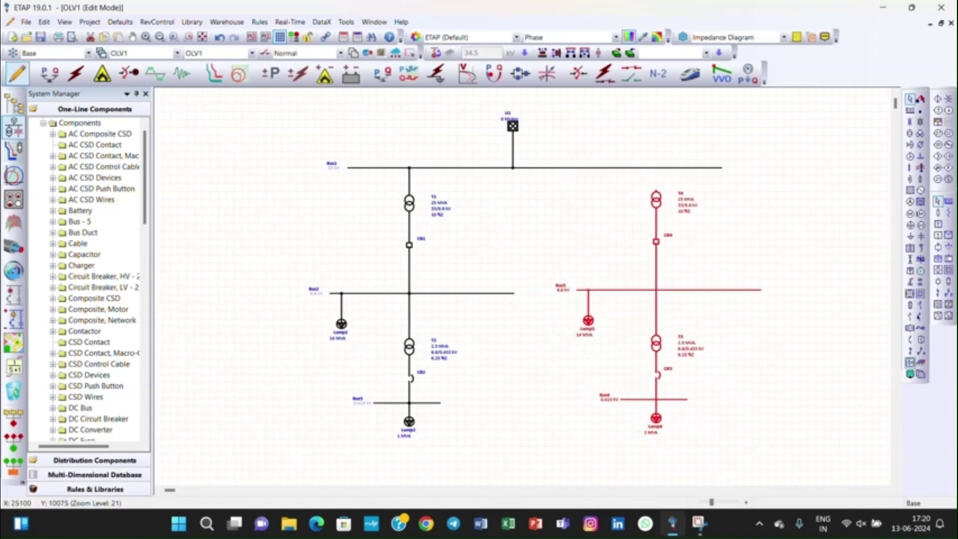
click(752, 316)
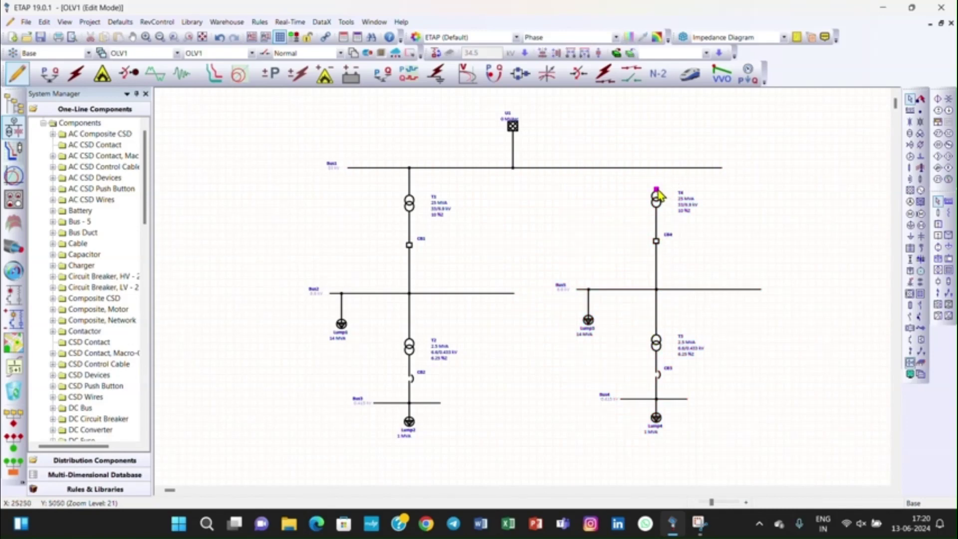
drag(656, 189, 656, 168)
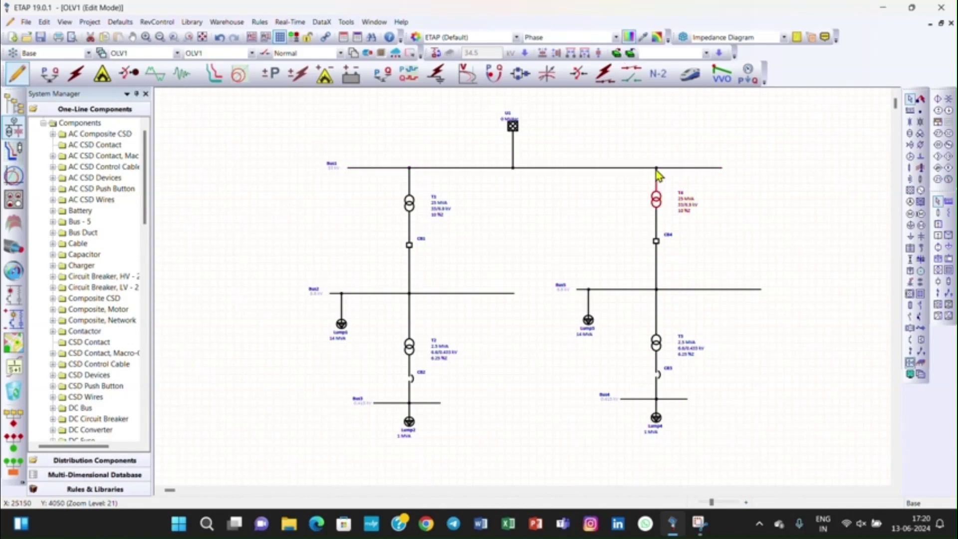
click(820, 314)
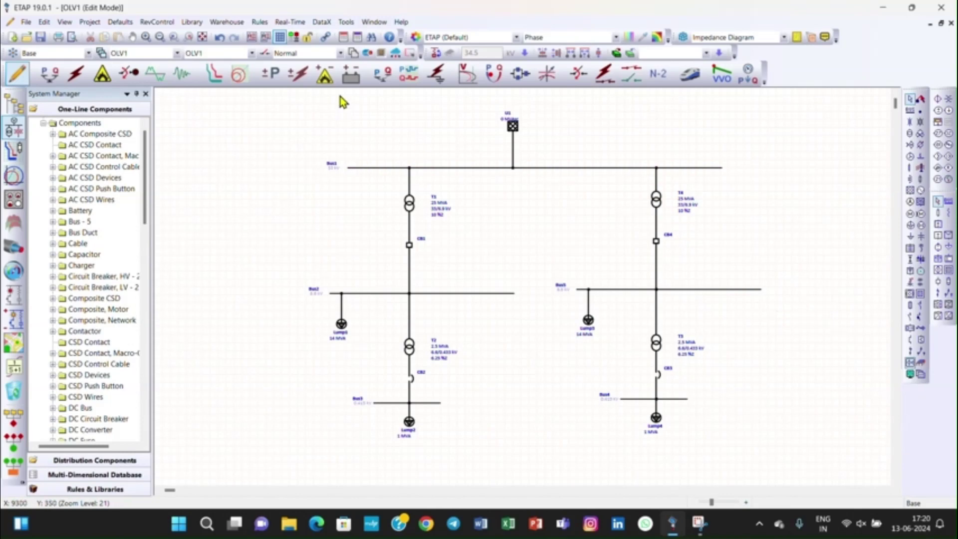
Enable Check Circuit Continuity from the top toolbar.
click(296, 46)
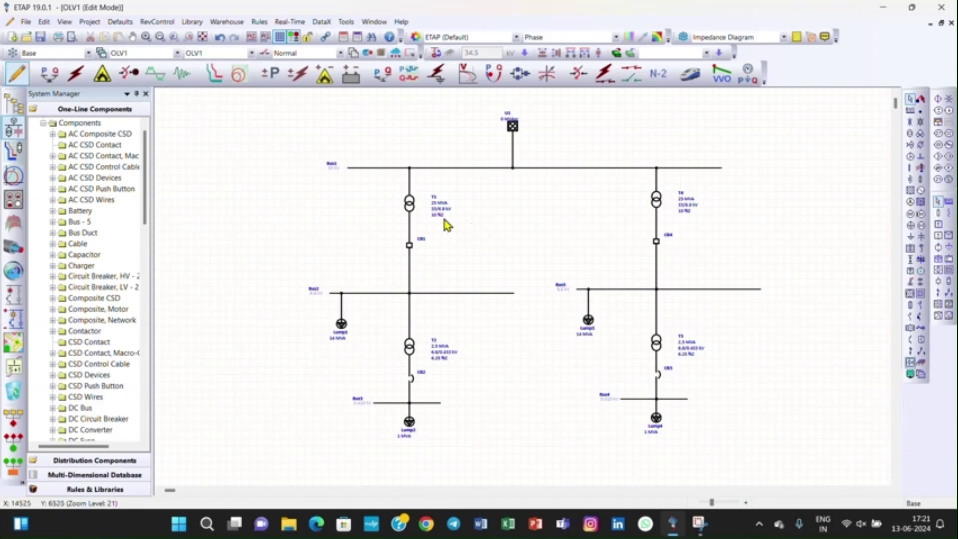
Copy T1's data as the transformer default and paste it into T3 (25 MVA, 10 %Z).
double_click(409, 203)
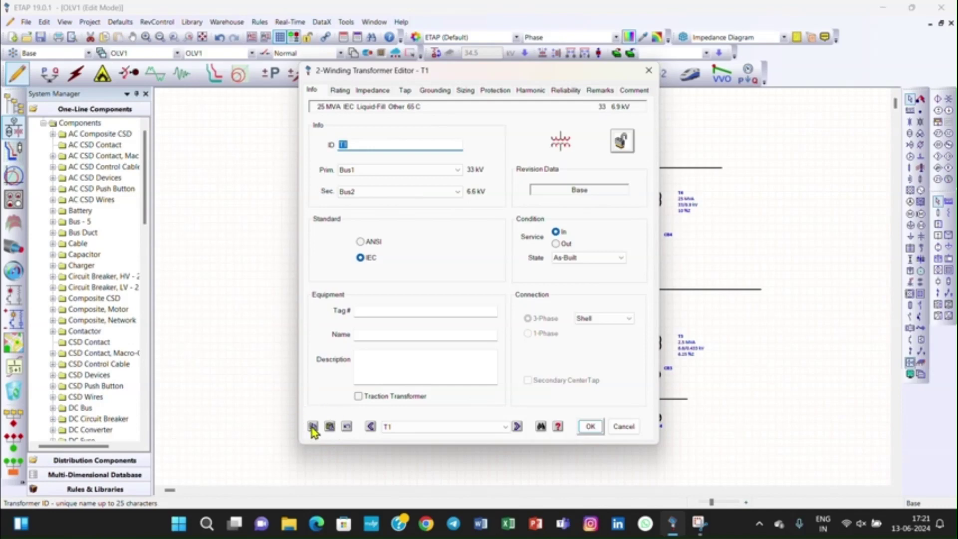
click(312, 427)
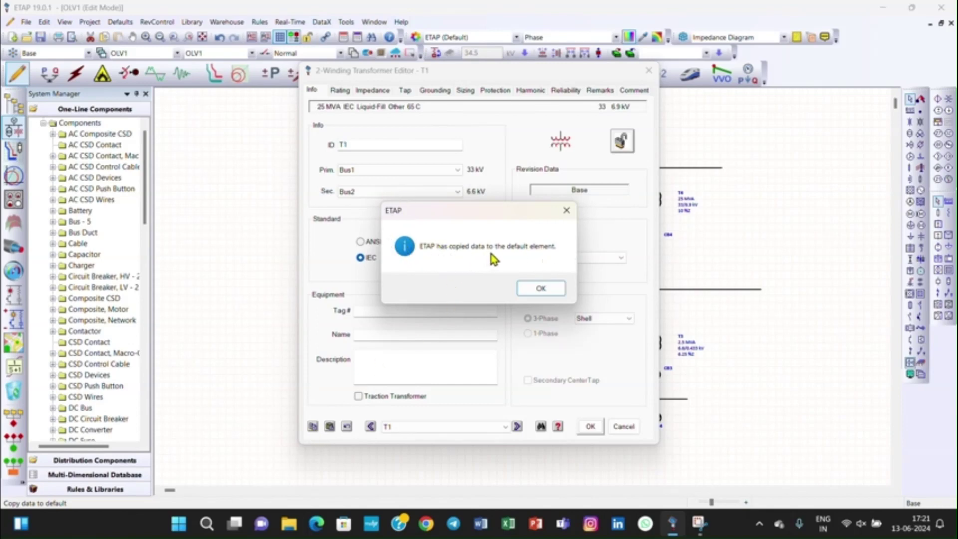
click(541, 288)
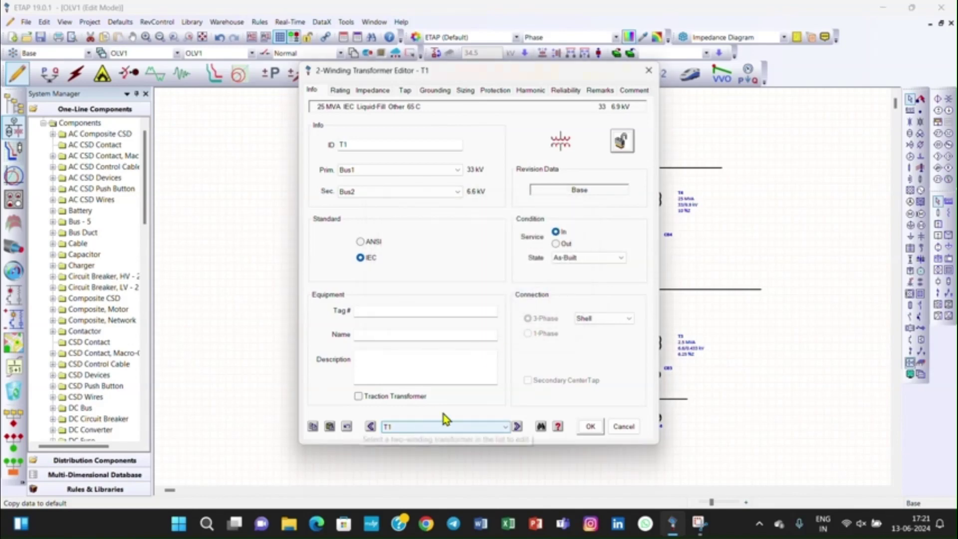
drag(513, 71, 385, 75)
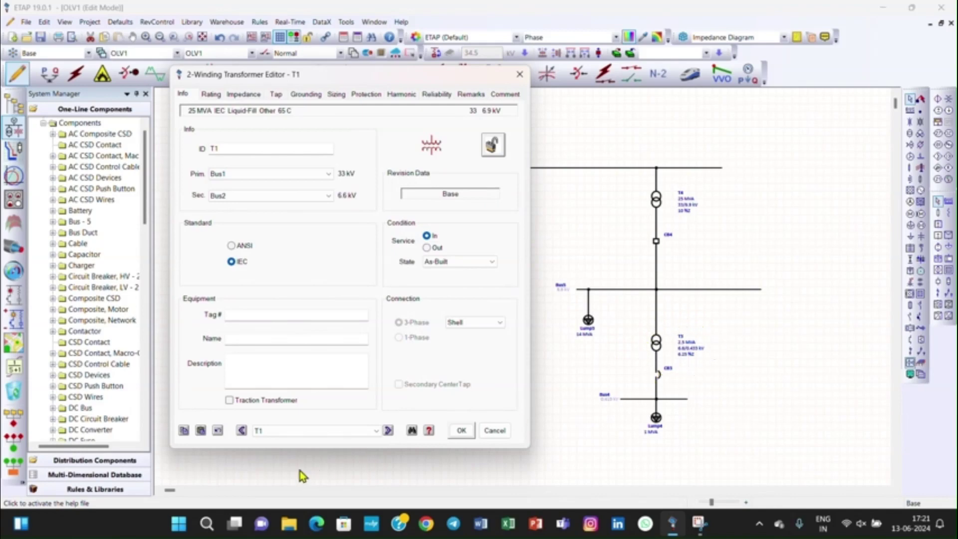
click(306, 431)
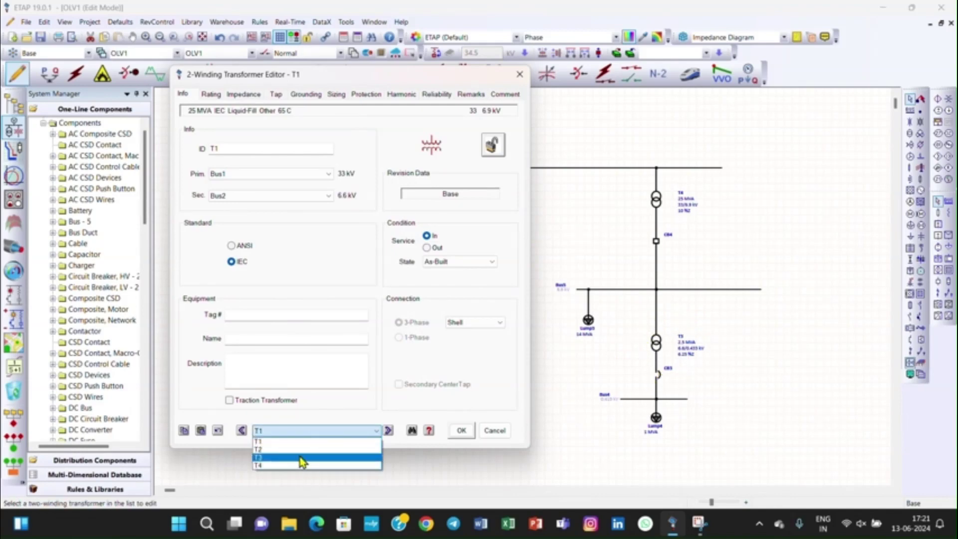
click(301, 457)
click(202, 431)
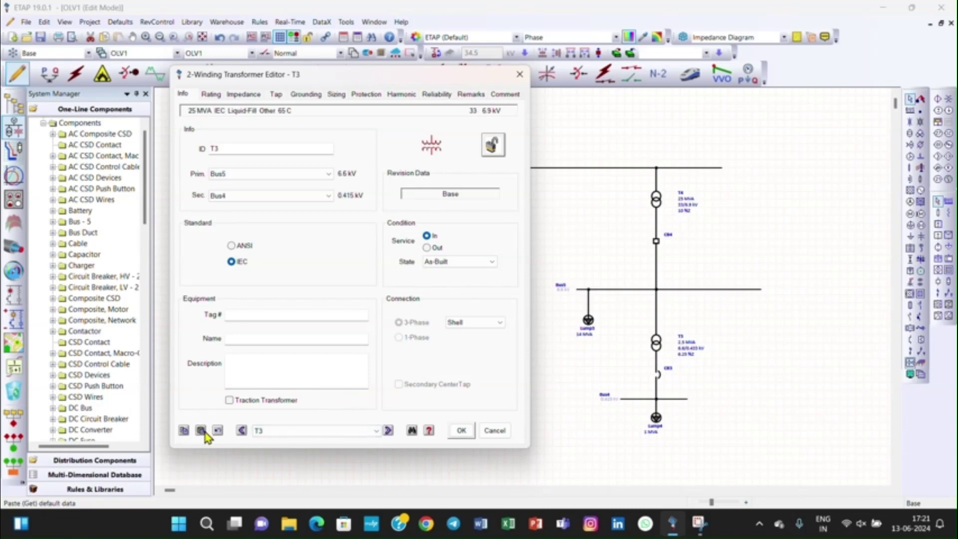
click(460, 430)
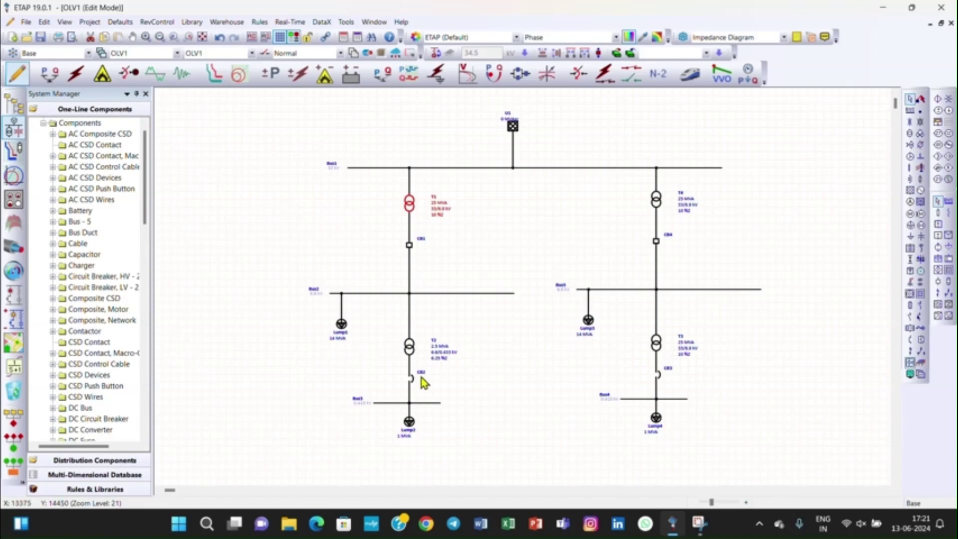
Store T2's data as the transformer default and switch the editor to T3, closing without pasting.
click(409, 348)
double_click(410, 349)
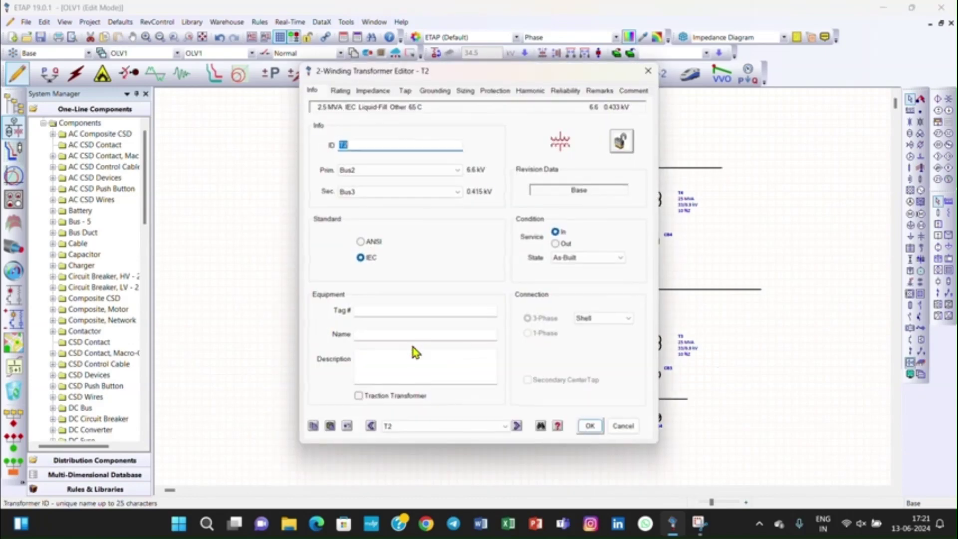
click(312, 426)
click(539, 288)
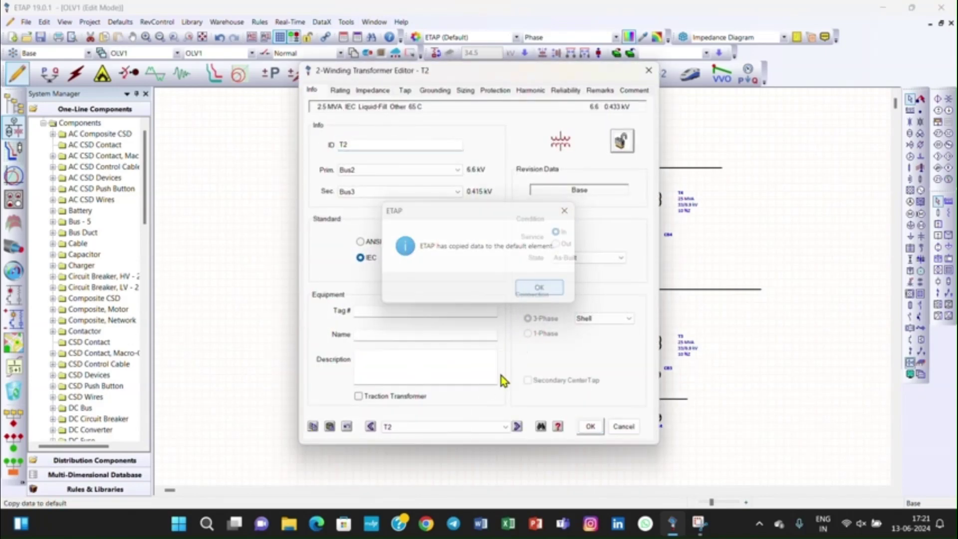
click(477, 427)
click(459, 453)
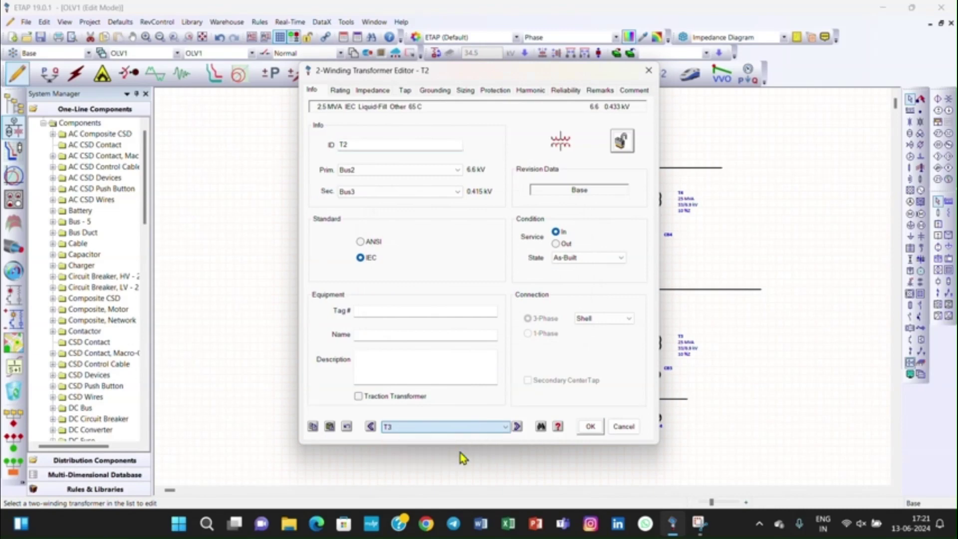
click(590, 426)
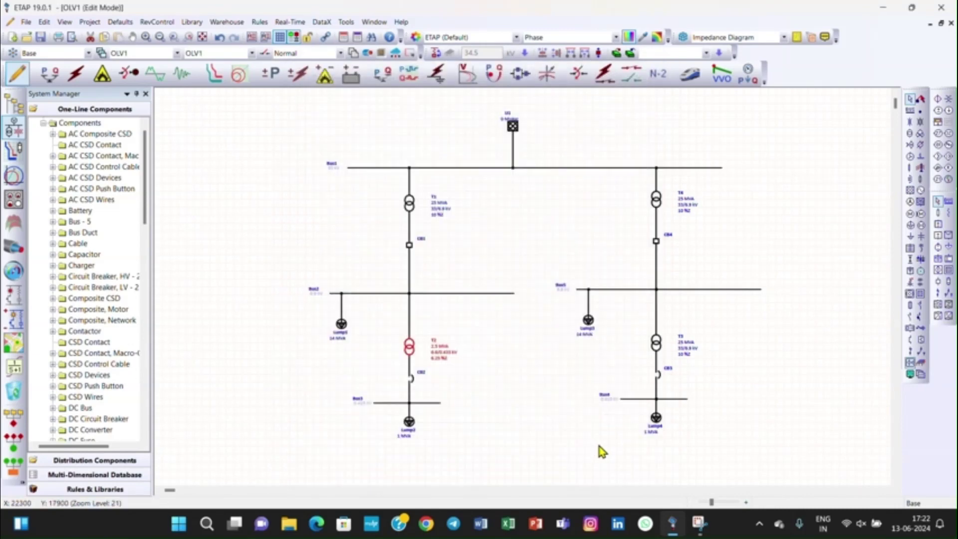
click(683, 432)
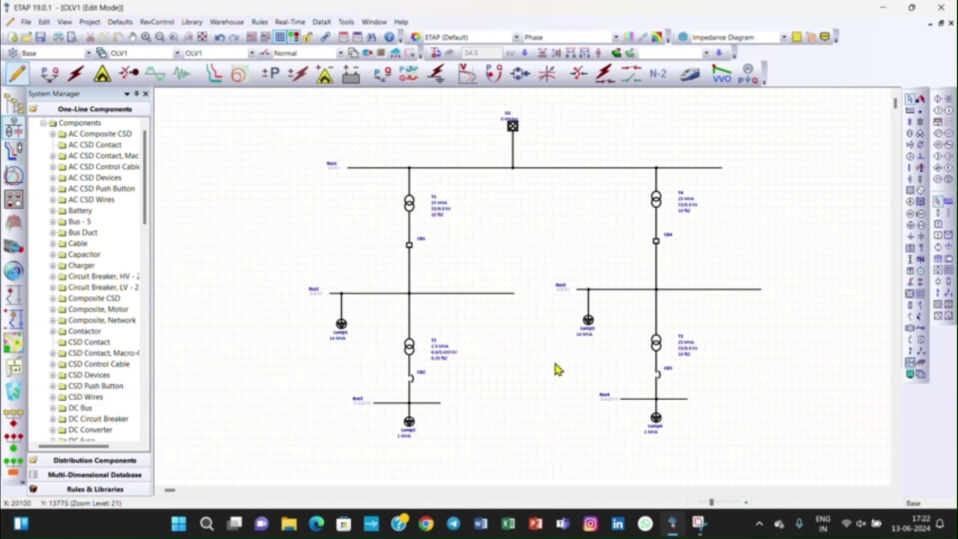
Copy T2's data again and paste it into T3 for 2.5 MVA, 6.6/0.433 kV, 6.25 %Z.
double_click(415, 355)
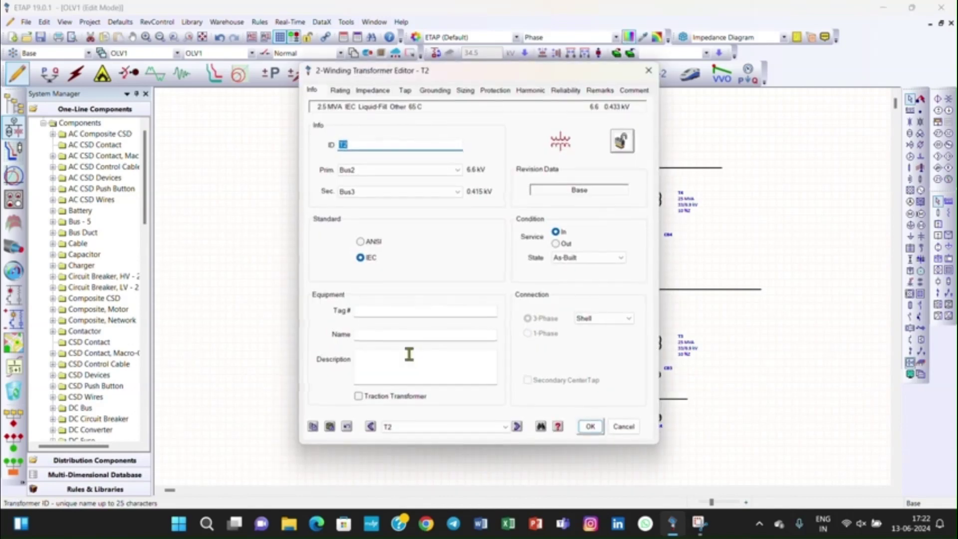
click(313, 426)
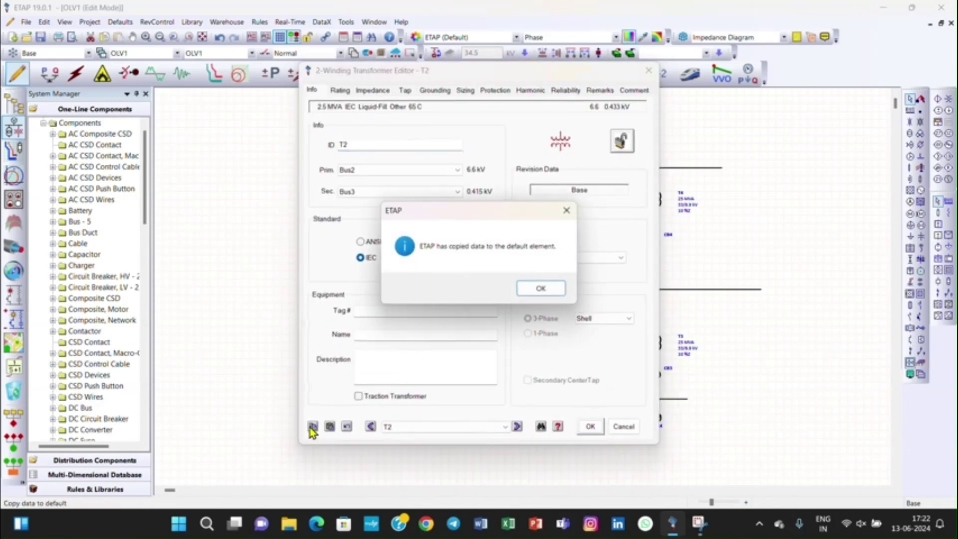
click(542, 291)
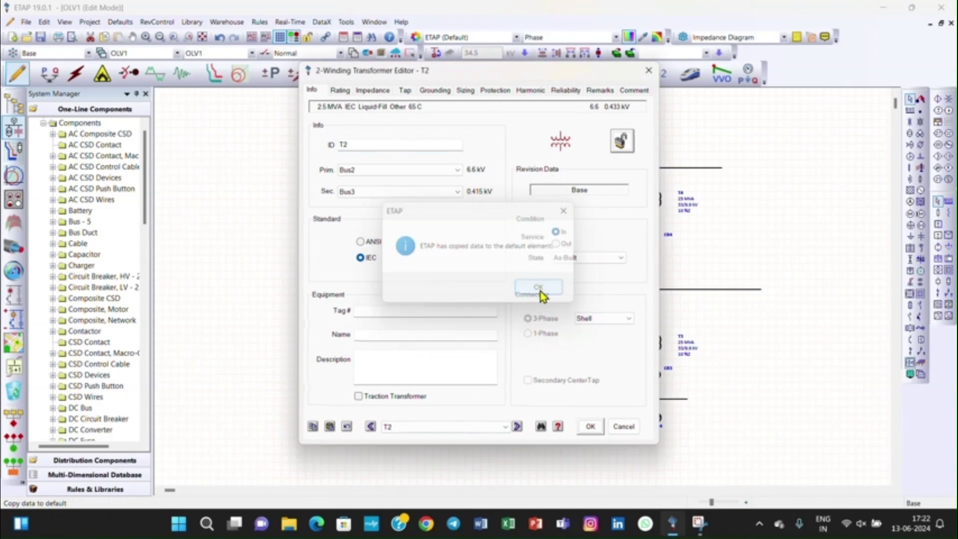
click(459, 430)
click(451, 458)
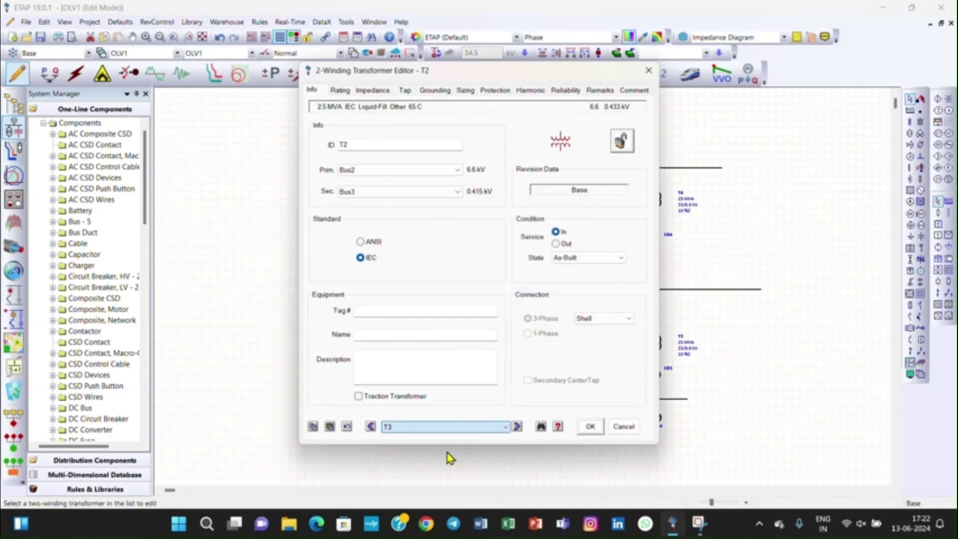
click(330, 426)
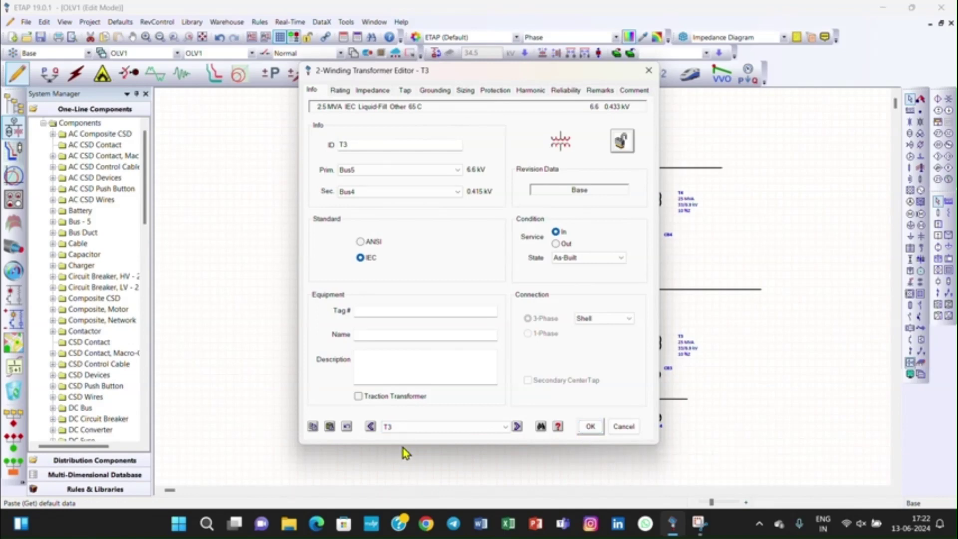
click(595, 428)
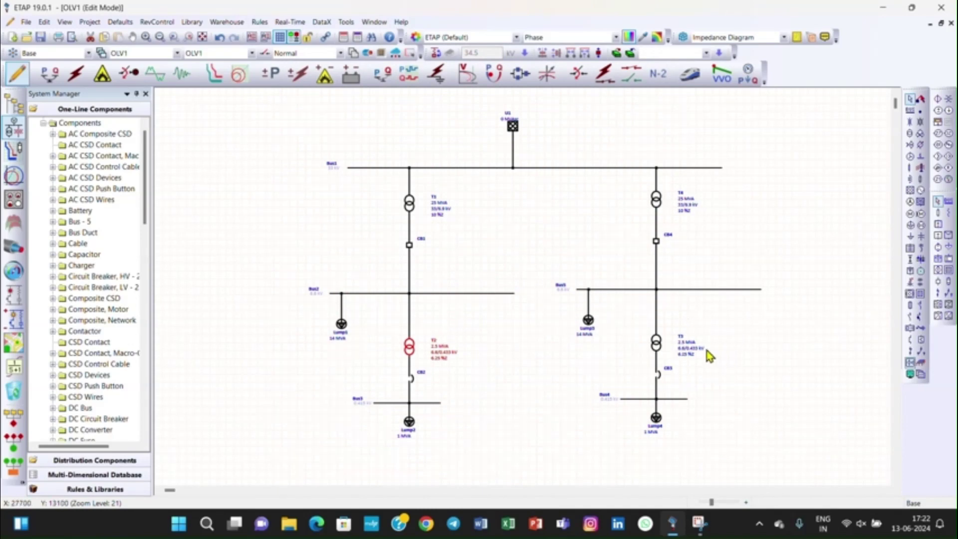
Place HV breaker CB5 with a box-style symbol and wire it between Bus2 and Bus5.
click(907, 318)
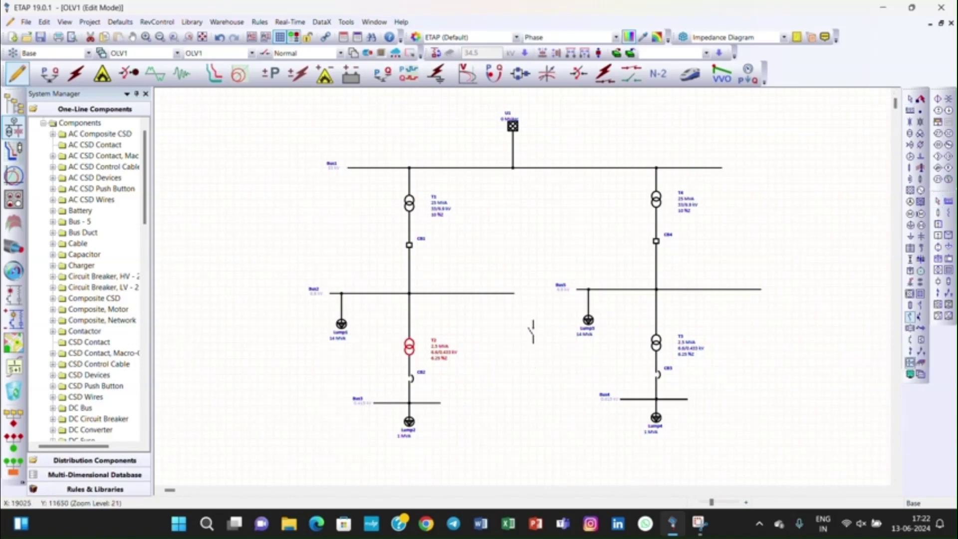
click(537, 315)
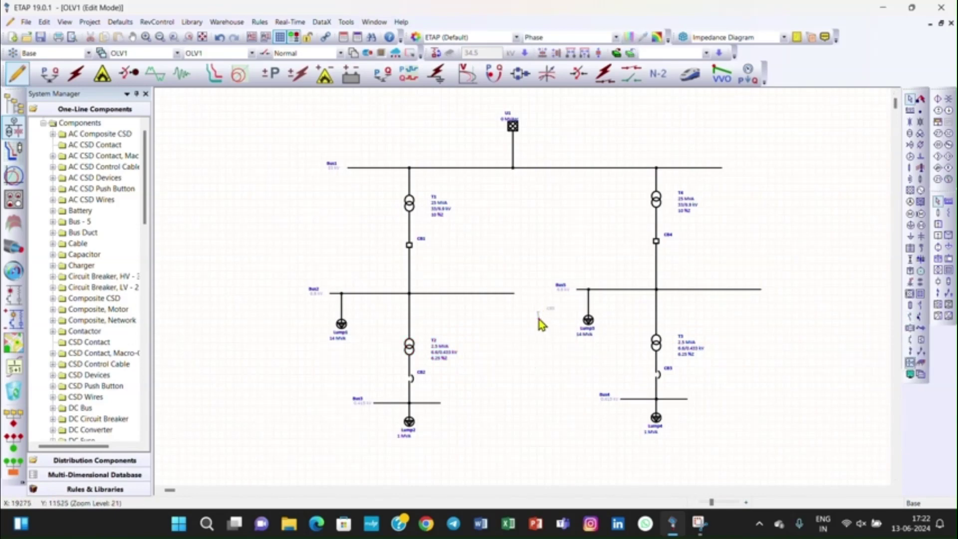
right_click(537, 319)
mouse_move(696, 319)
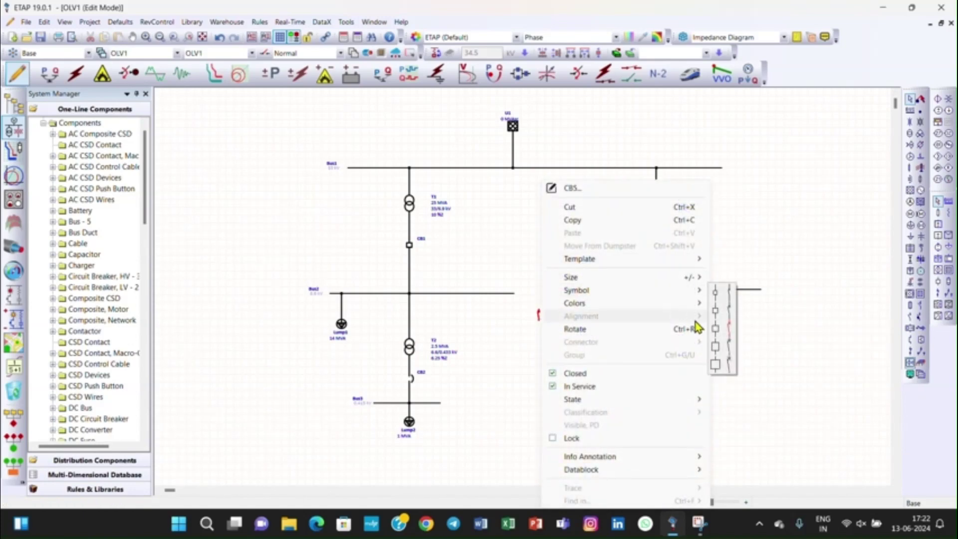
mouse_move(642, 290)
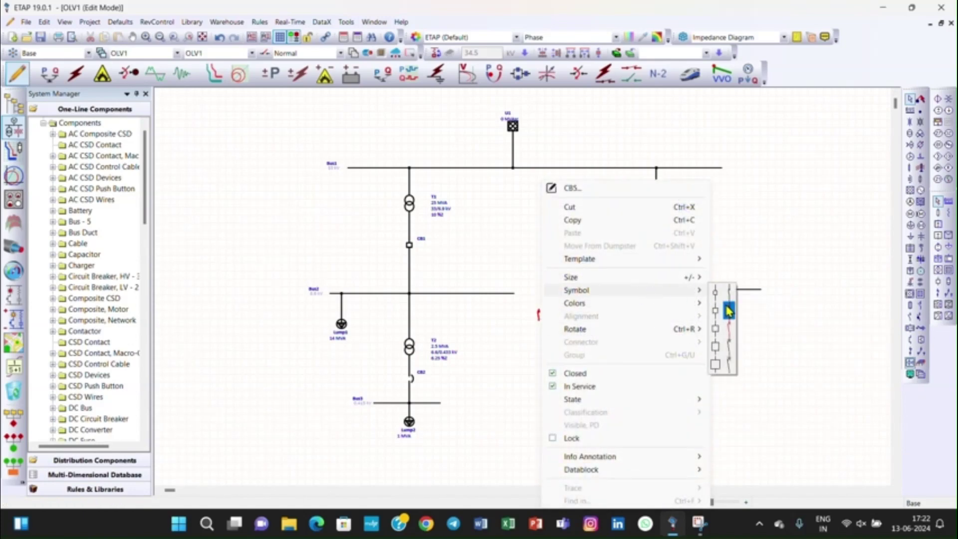
click(715, 328)
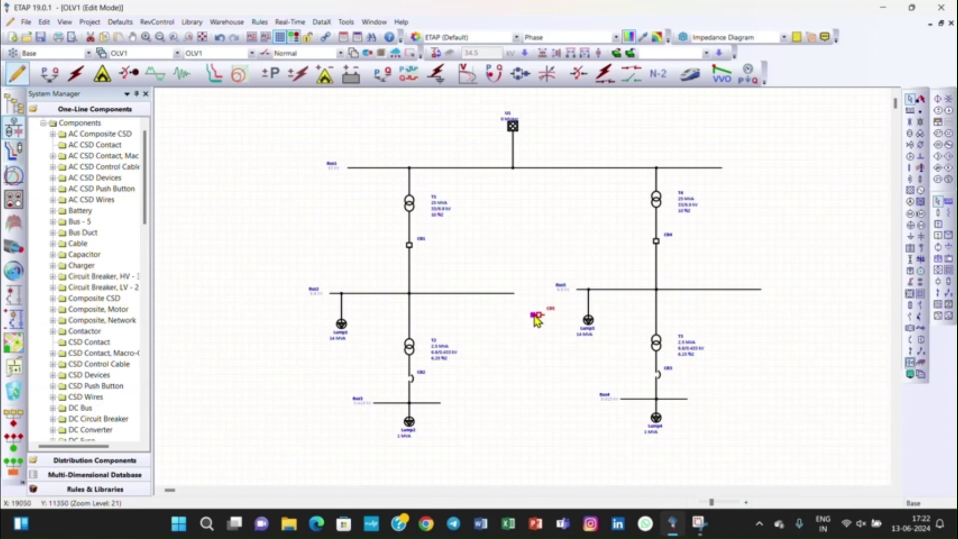
mouse_move(536, 318)
mouse_down()
mouse_move(506, 322)
mouse_move(479, 296)
mouse_up()
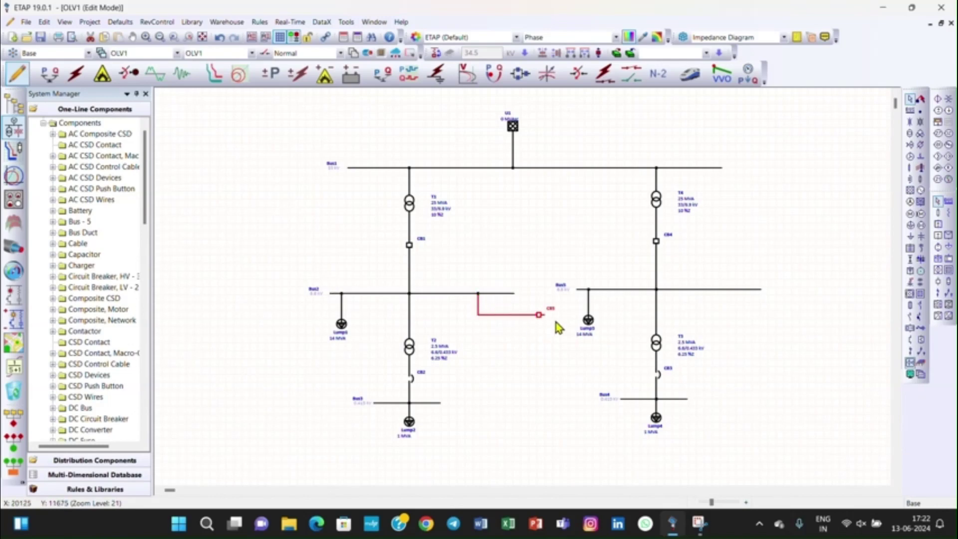
mouse_move(543, 316)
mouse_down()
mouse_move(567, 327)
mouse_move(585, 294)
mouse_up()
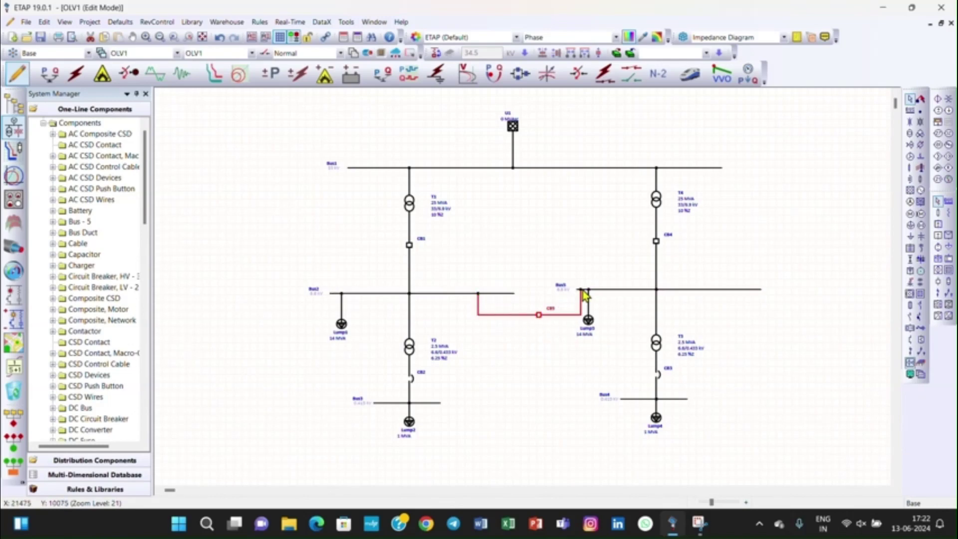
Place LV breaker CB6, change its symbol, rotate it horizontal with Ctrl+R, and wire it to Bus3 and Bus4.
click(918, 322)
click(532, 412)
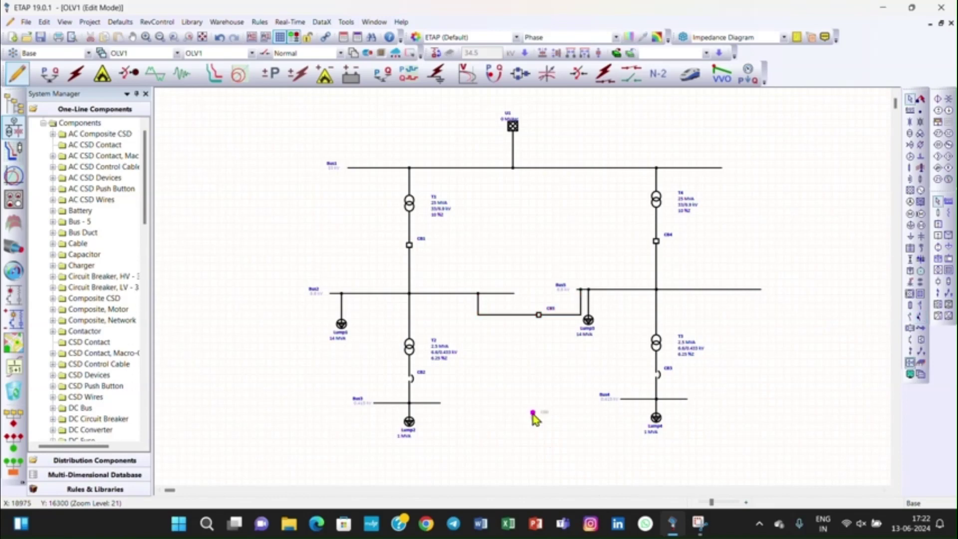
right_click(532, 414)
mouse_move(598, 198)
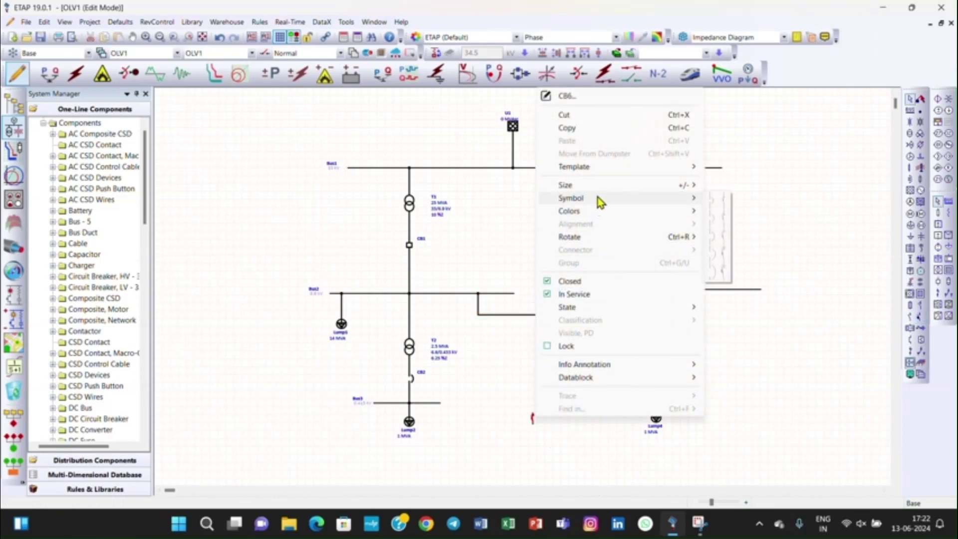
click(715, 242)
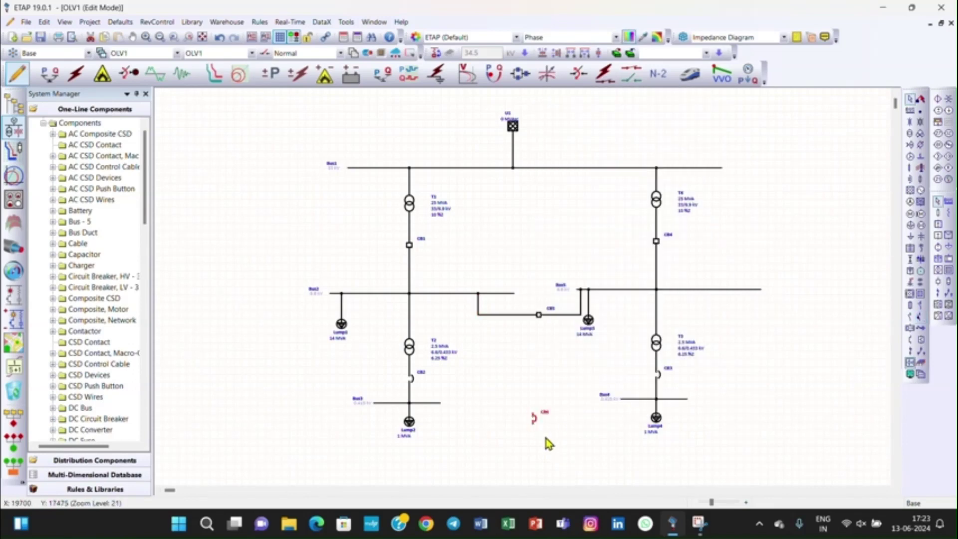
key(ctrl+r)
drag(528, 420, 430, 404)
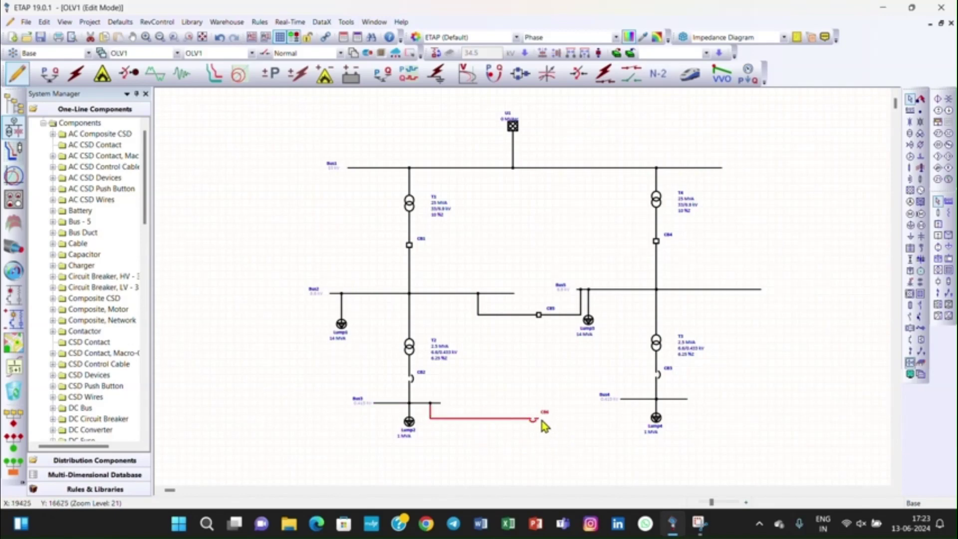
drag(538, 419, 631, 400)
click(595, 451)
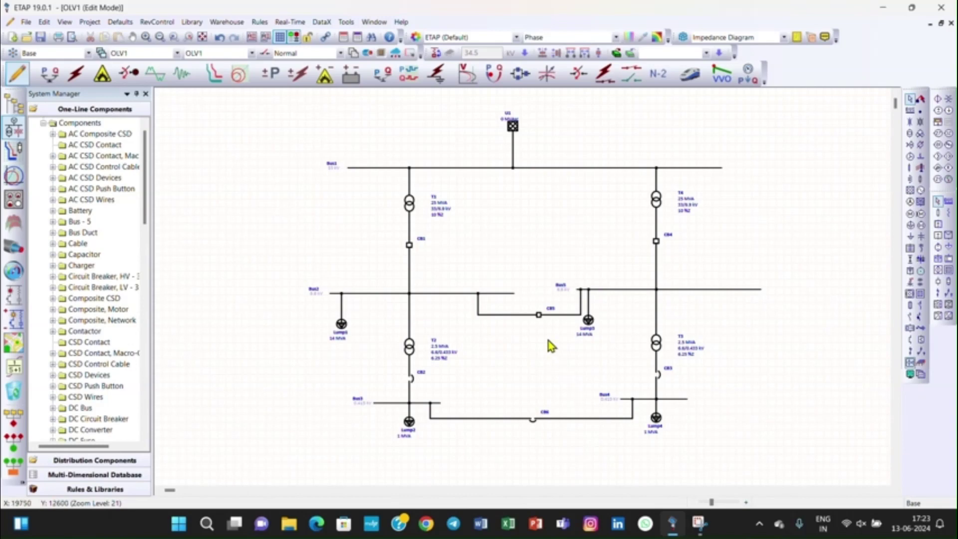
Uncheck Closed for tie breaker CB5 and set CB6's Status to Open, separating the two feeders.
right_click(538, 315)
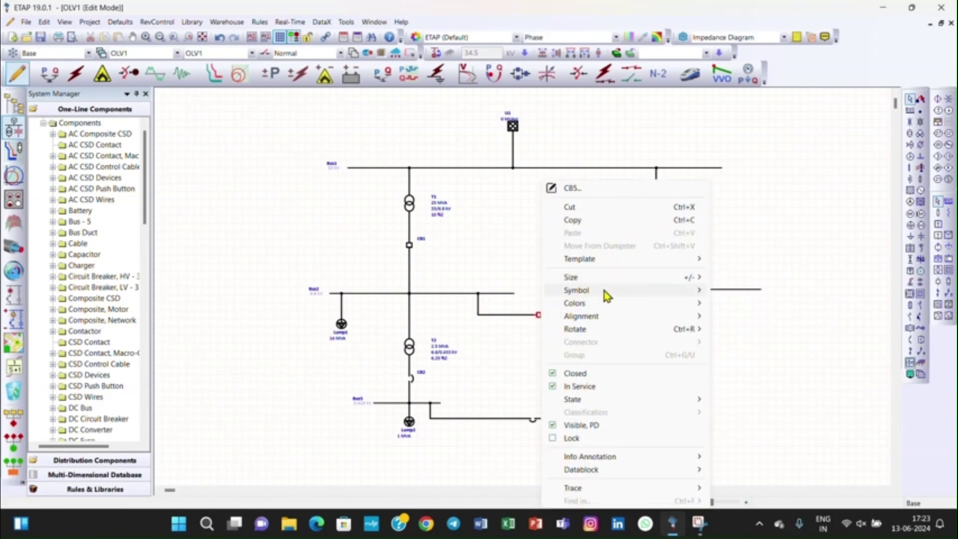
click(596, 373)
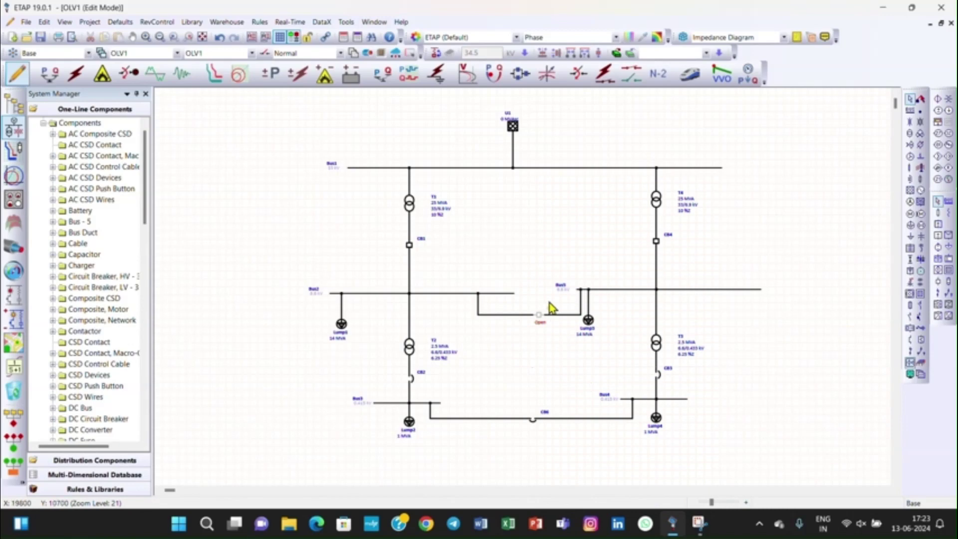
right_click(530, 420)
click(526, 420)
double_click(533, 421)
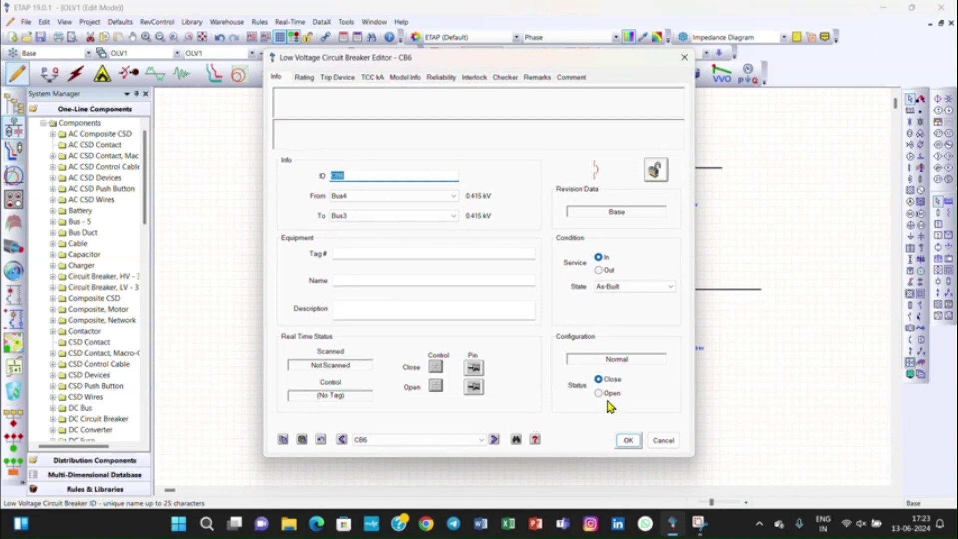
click(601, 394)
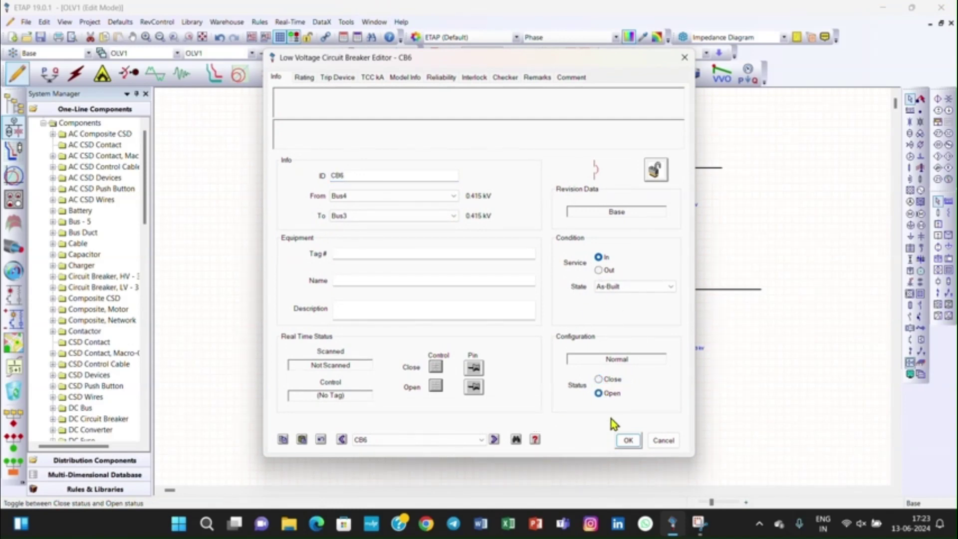
click(628, 441)
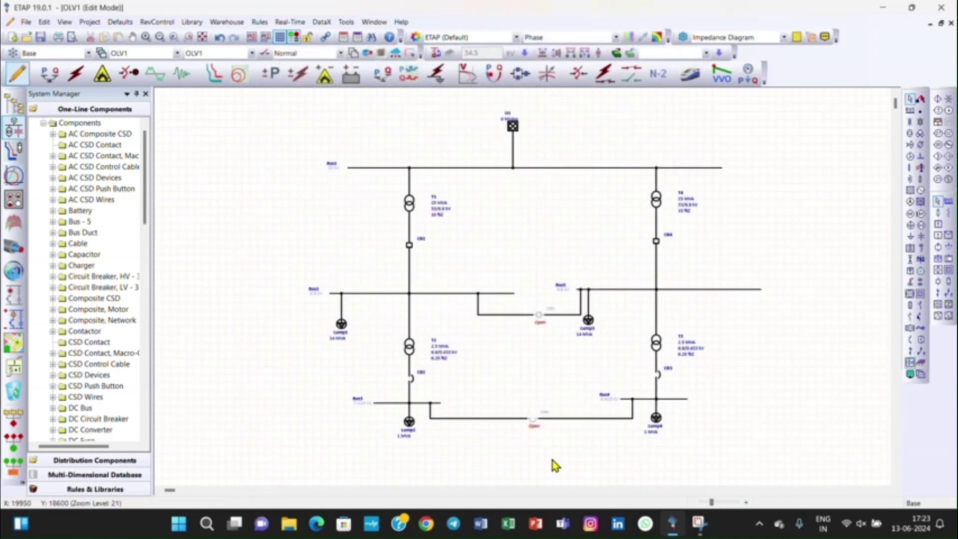